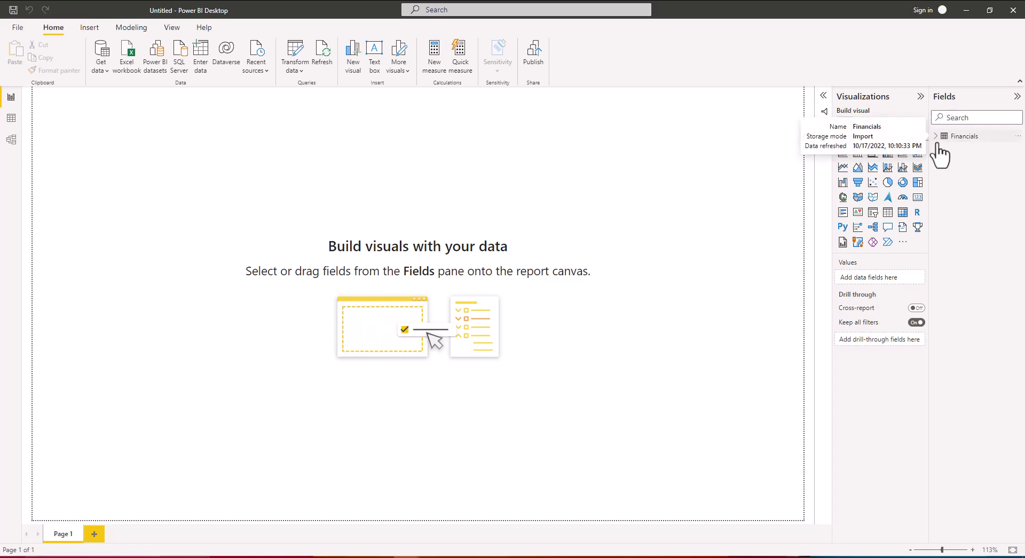
Look over the Financials table's field list, its data rows and its card in the model diagram.
left_click(938, 142)
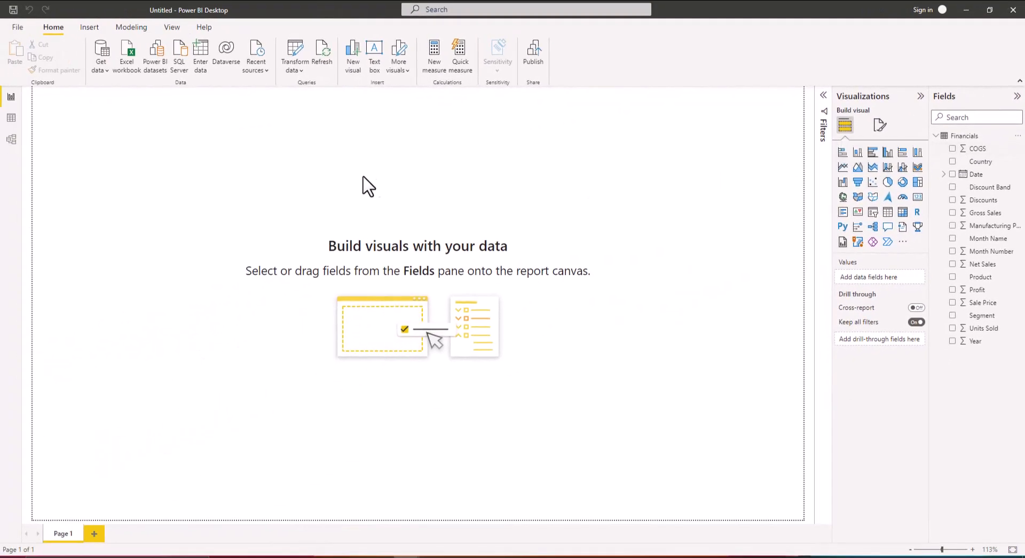
left_click(6, 122)
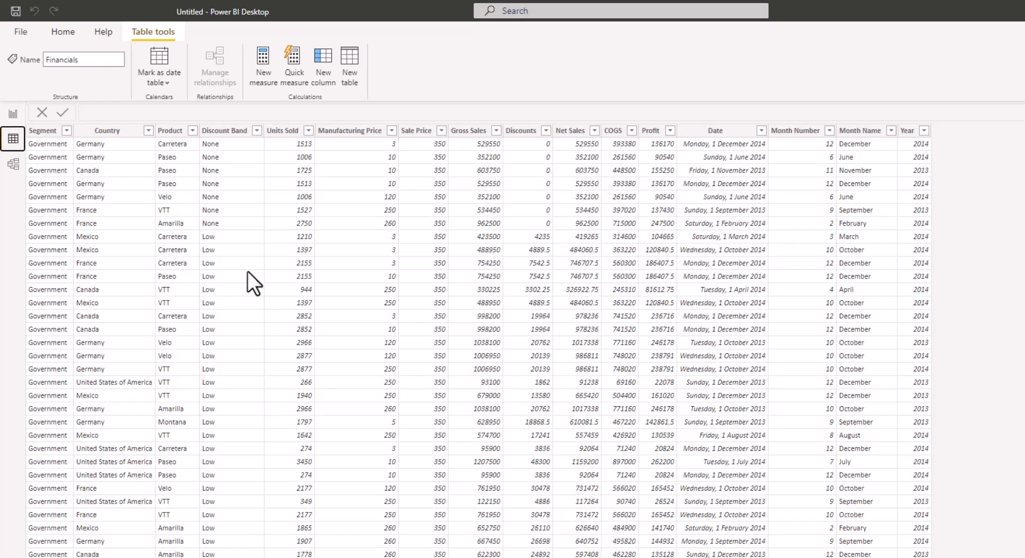
left_click(13, 164)
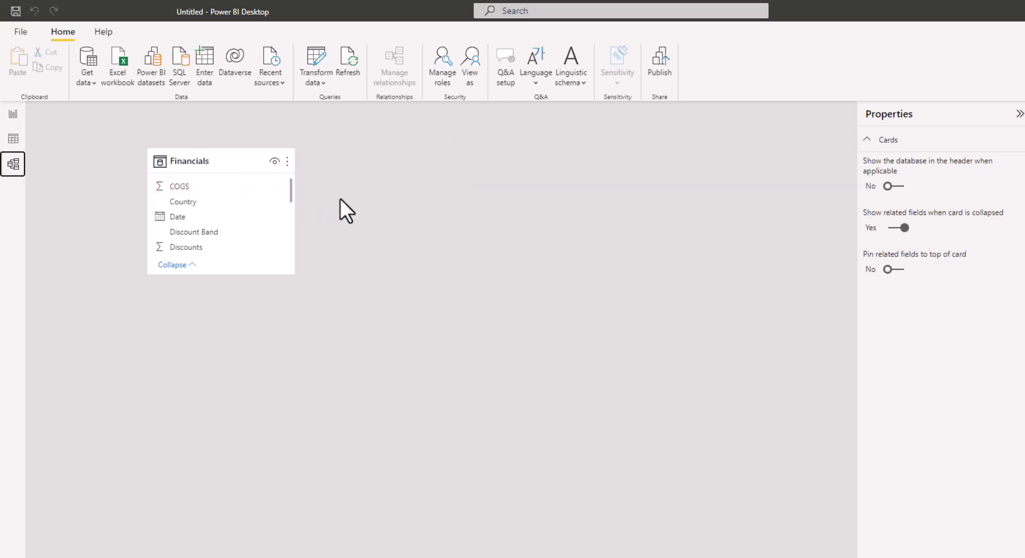
Add a new calculated table and name it Date Table in its formula.
left_click(14, 138)
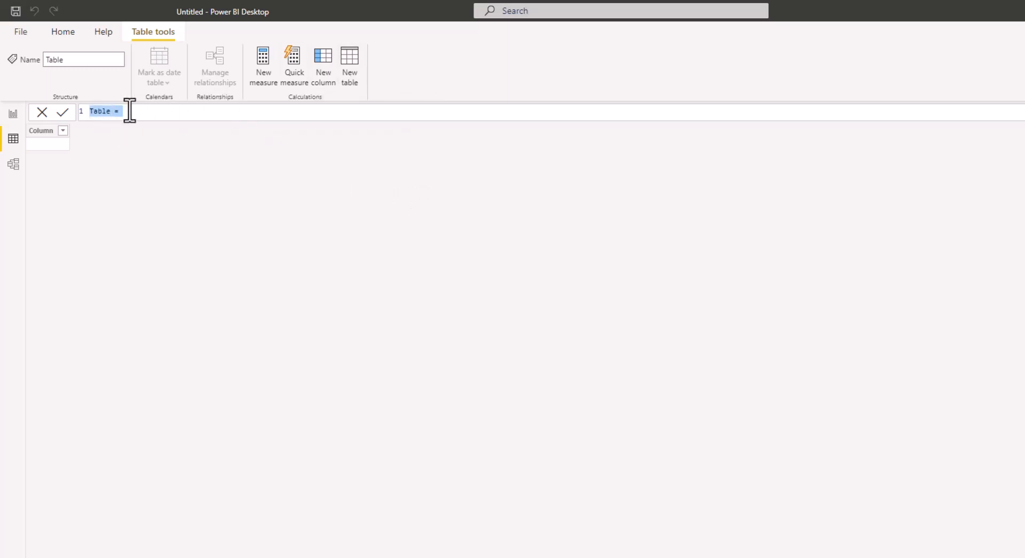
left_click(114, 113)
left_click_drag(110, 112, 89, 110)
type("Date Table")
Define Date Table as CALENDAR("1/1/2020","31/12/2022") and commit the formula.
type("calen")
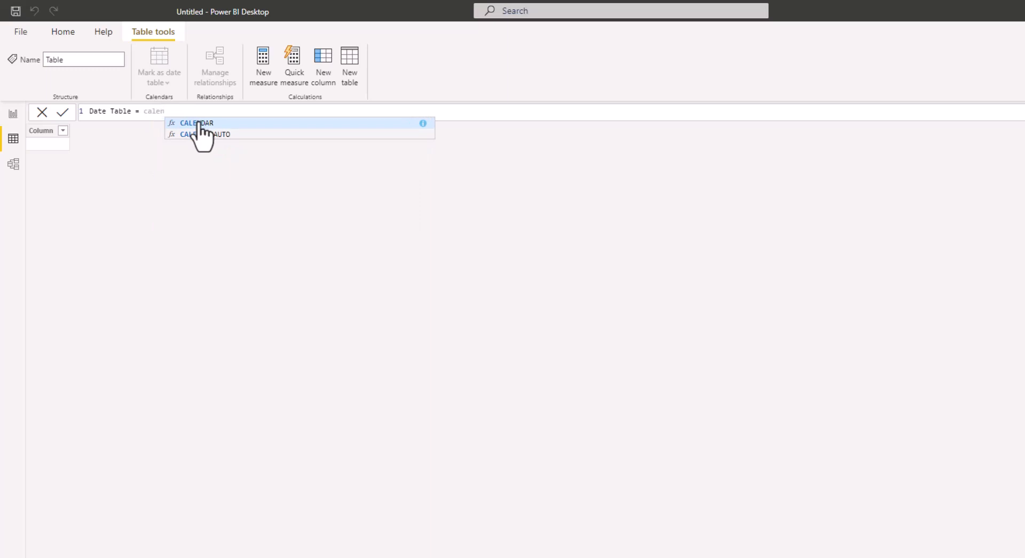
left_click(199, 123)
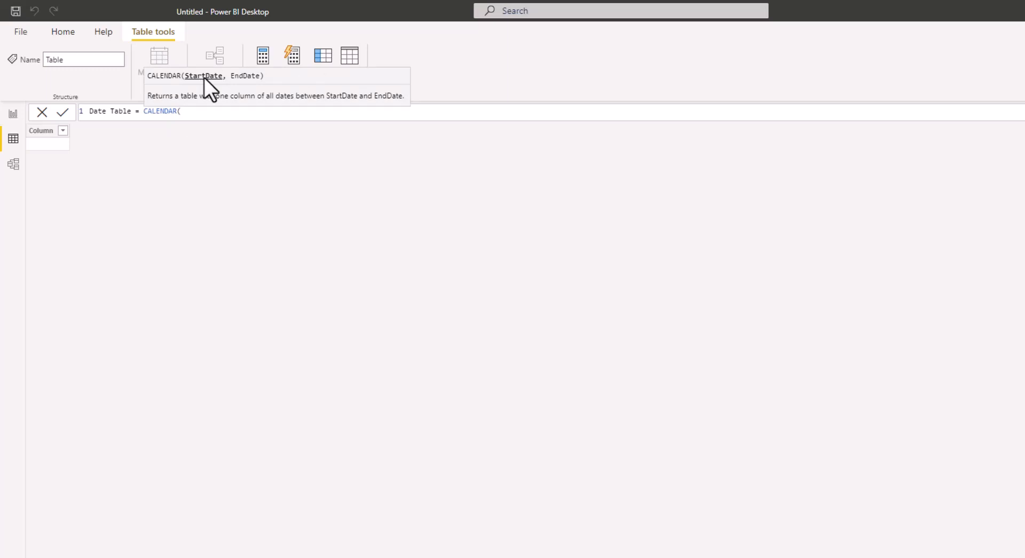
type("\"1/1/2020\",")
type("\"31/12/2022\"")
type(")")
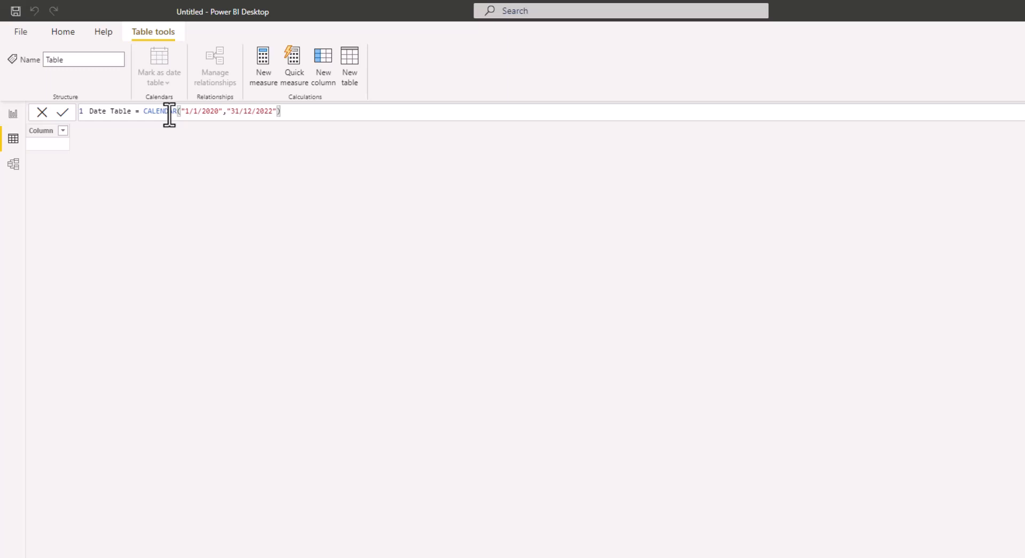
key("Return")
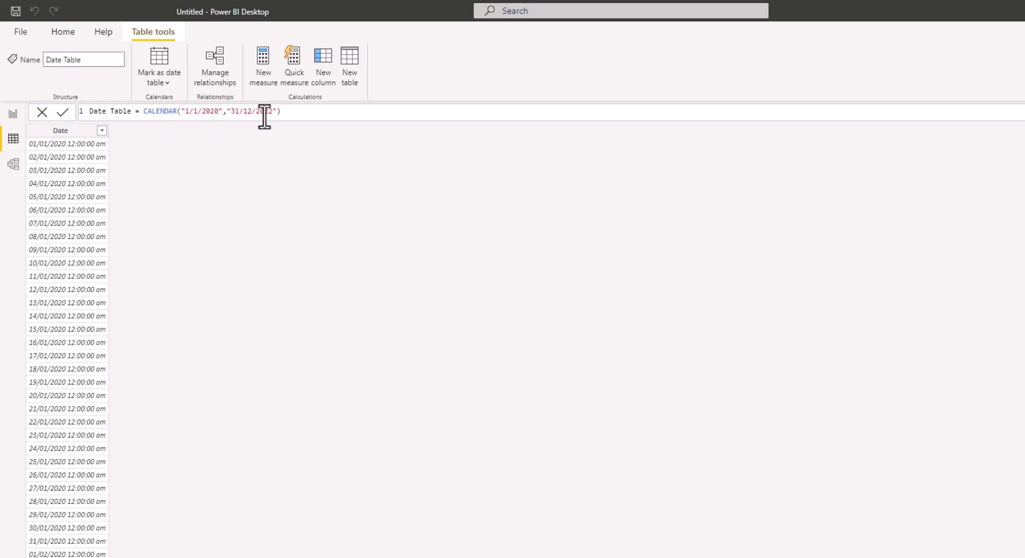
Check the date range through the list of values in the Date Table's Date column.
left_click(102, 130)
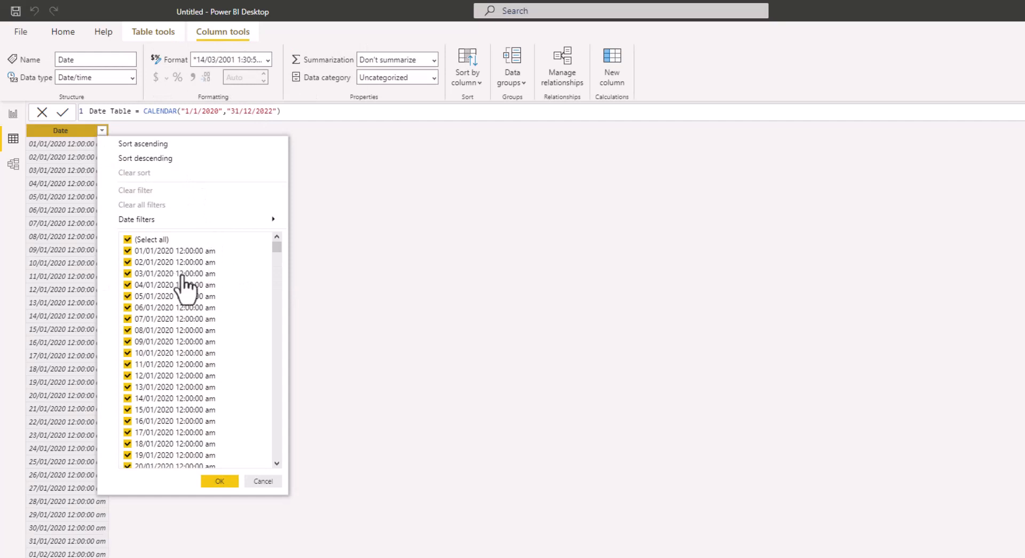
left_click_drag(277, 248, 277, 461)
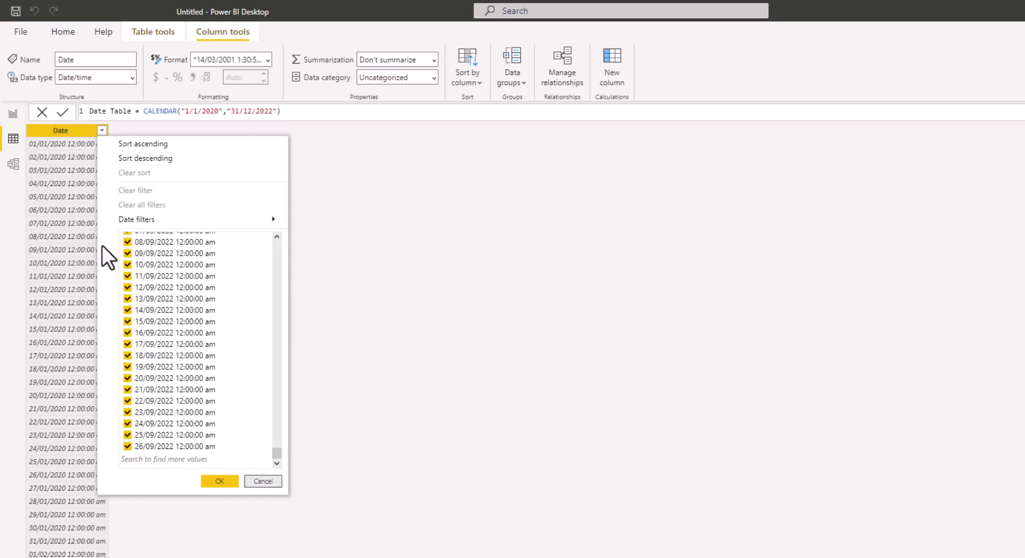
left_click(80, 303)
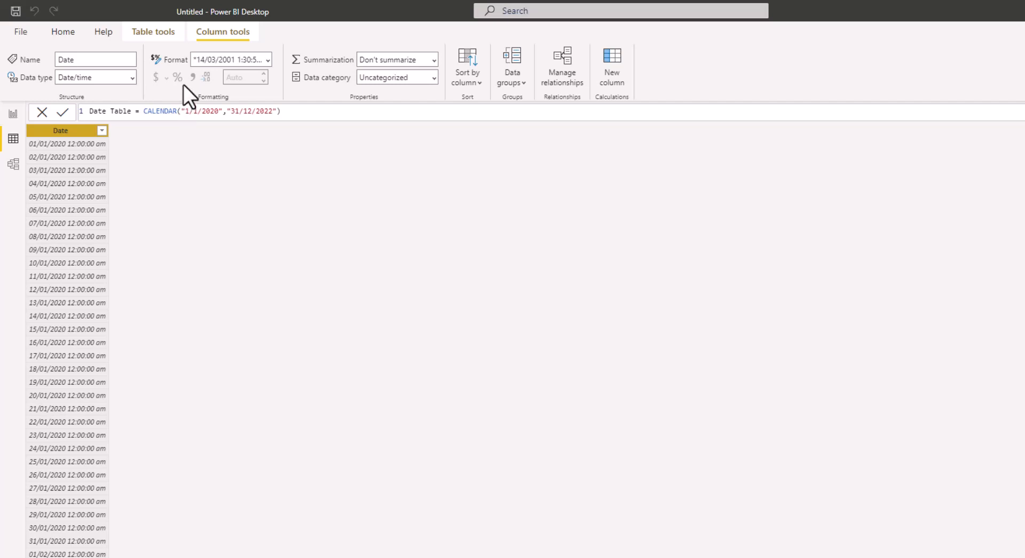
Replace the CALENDAR expression in the Date Table formula with CALENDARAUTO() and commit it.
left_click_drag(143, 110, 303, 109)
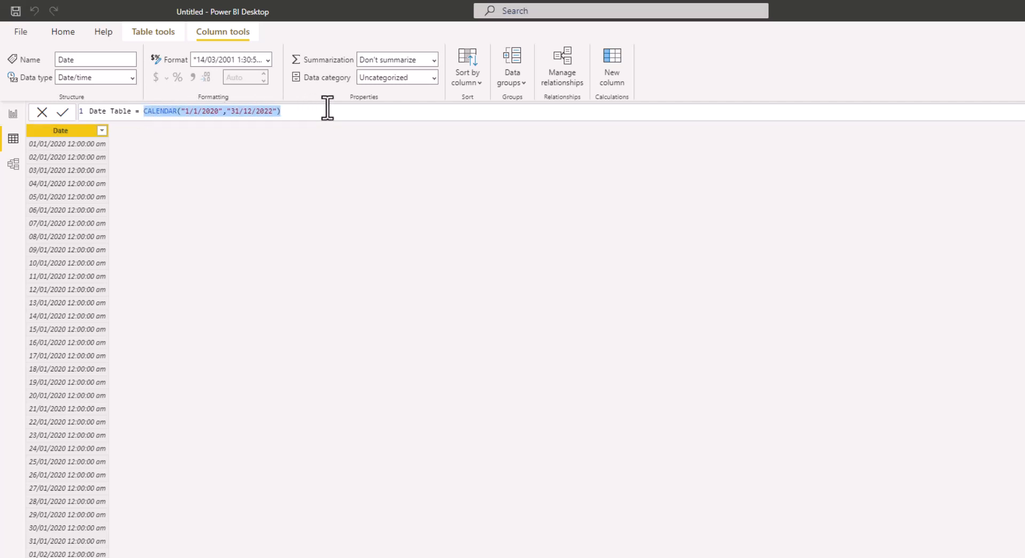
type("cale")
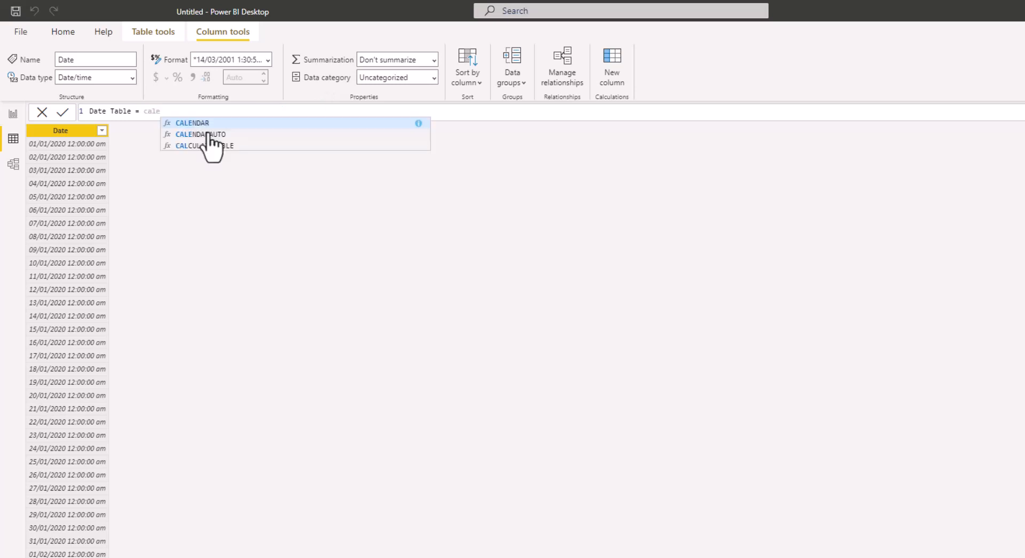
left_click(208, 133)
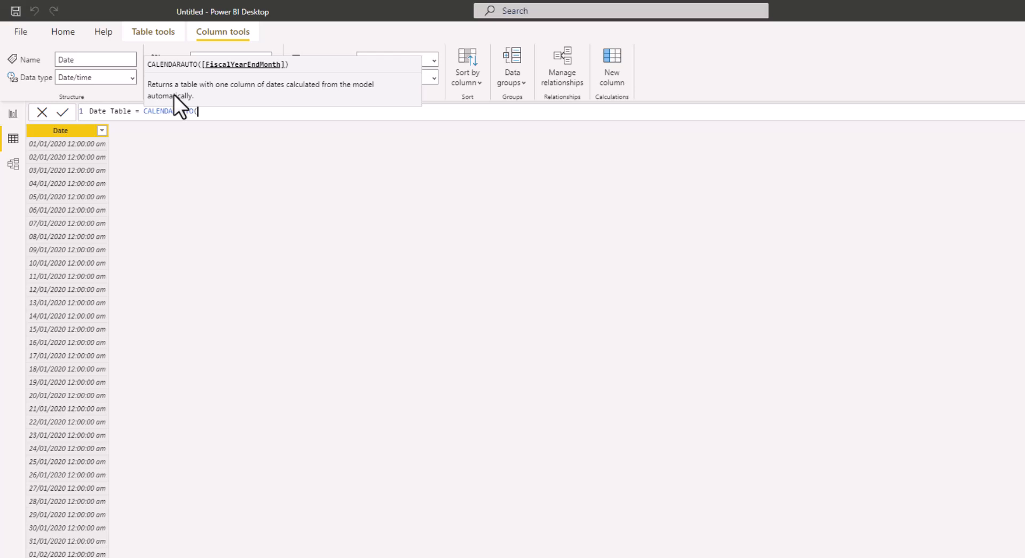
type(")")
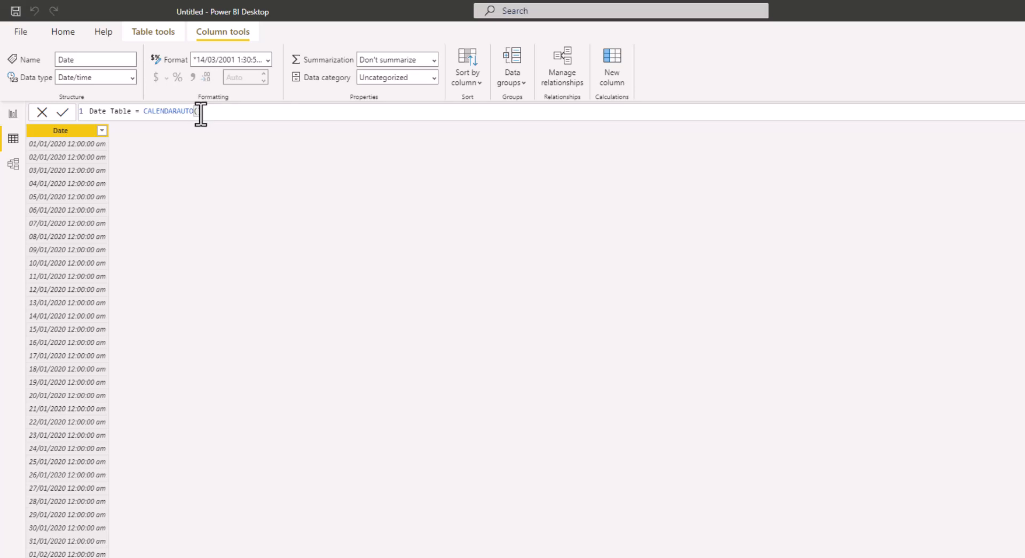
type(")")
key("Return")
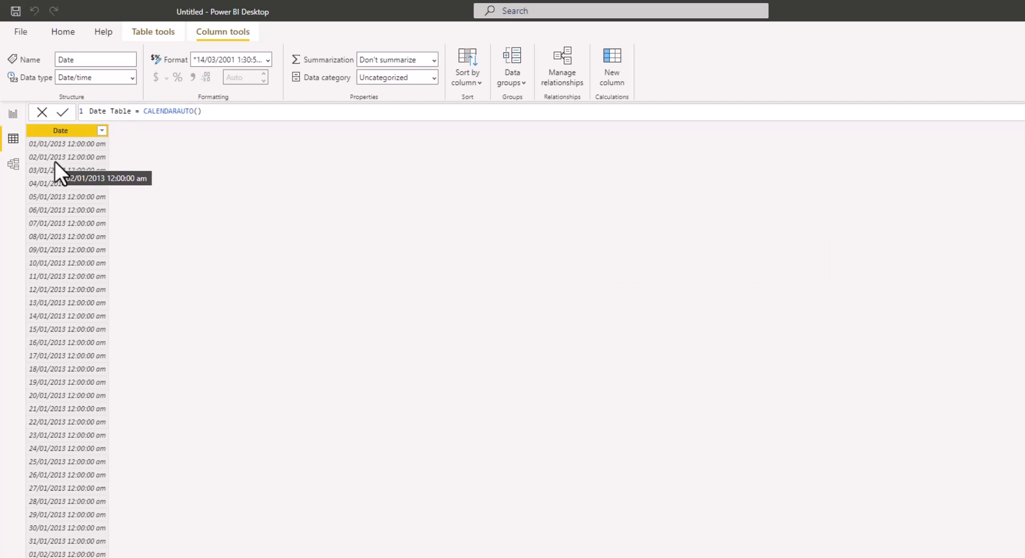
Check the Date Table's dates against the Financials table, sorting its Date column ascending and then descending to find the earliest and latest dates.
left_click(101, 131)
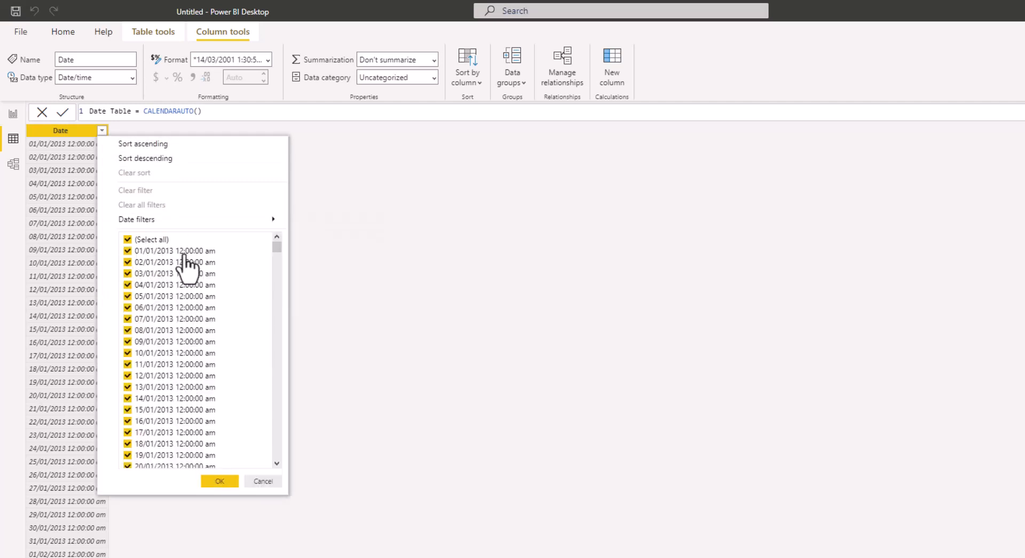
left_click(264, 484)
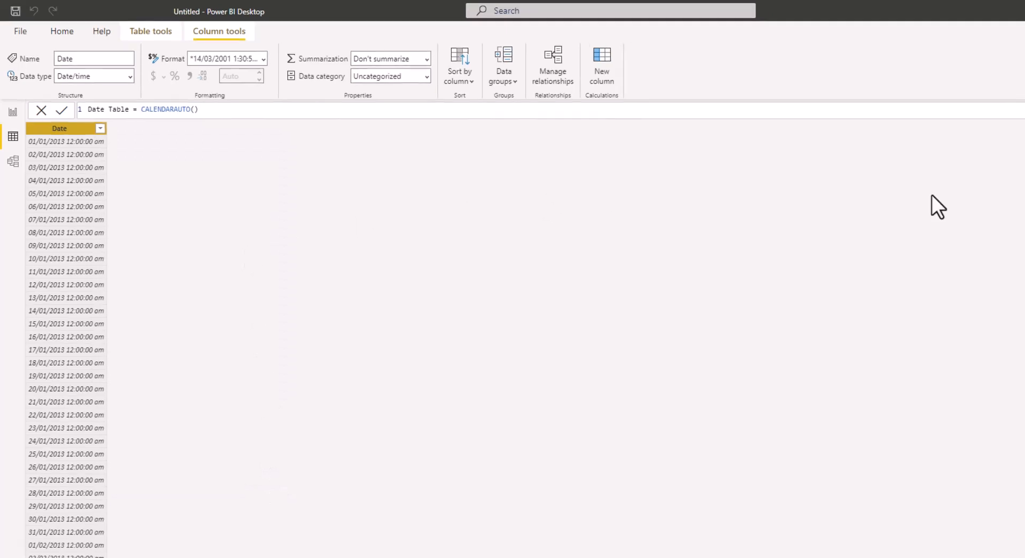
left_click(980, 167)
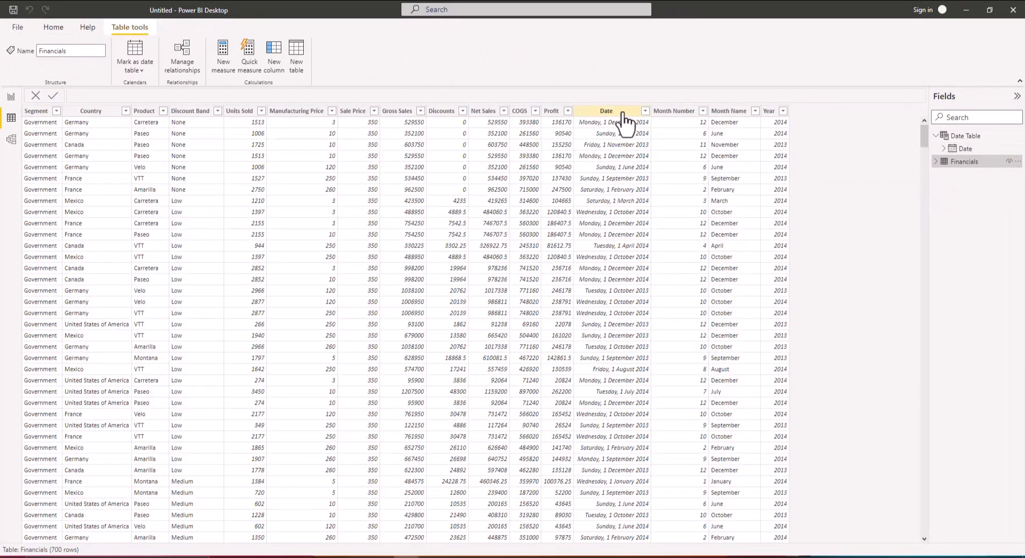
left_click(623, 112)
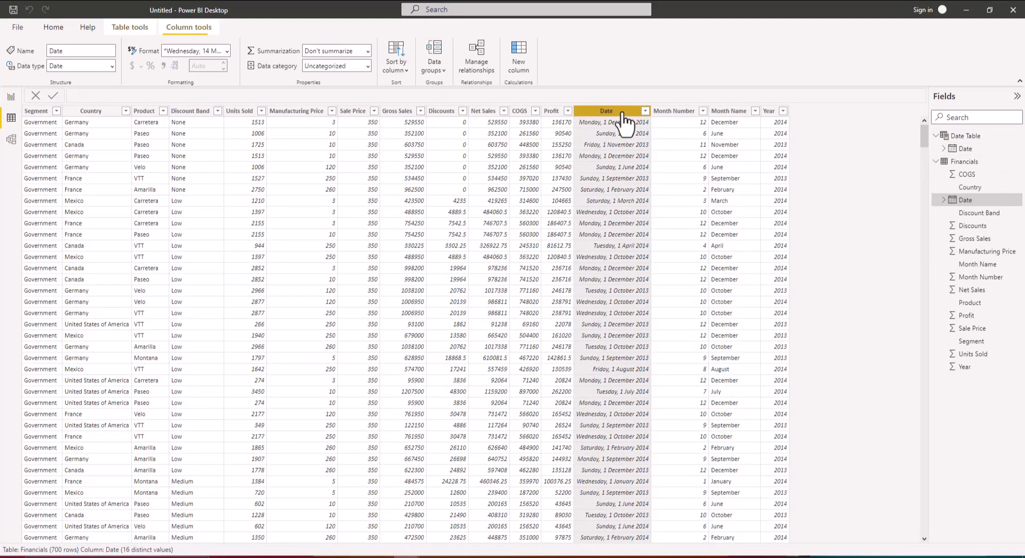
left_click(645, 110)
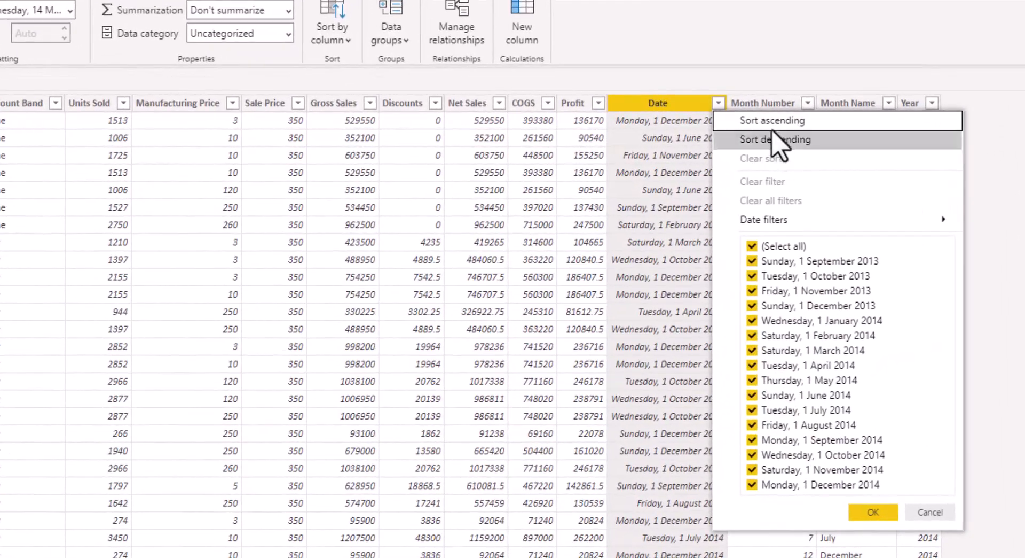
left_click(680, 126)
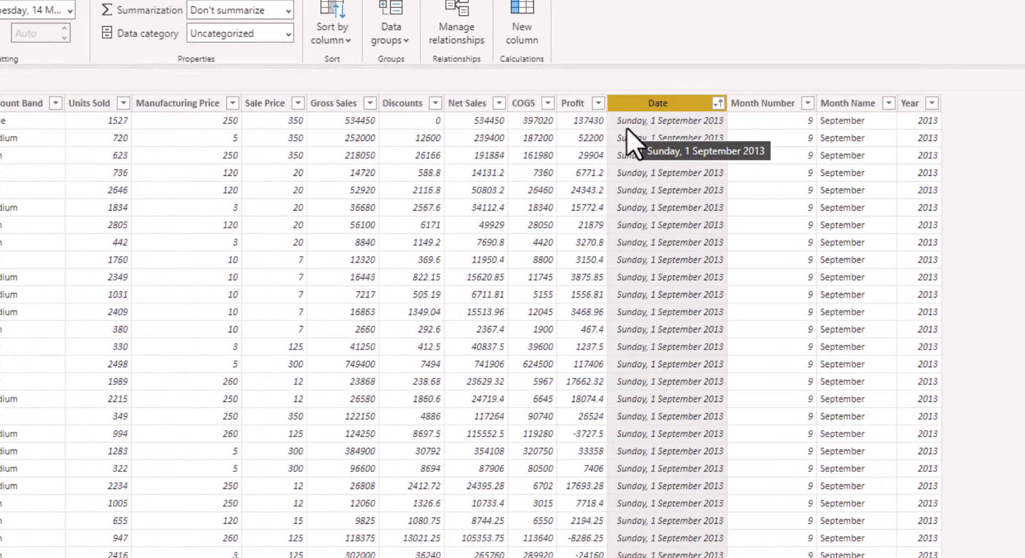
left_click(719, 103)
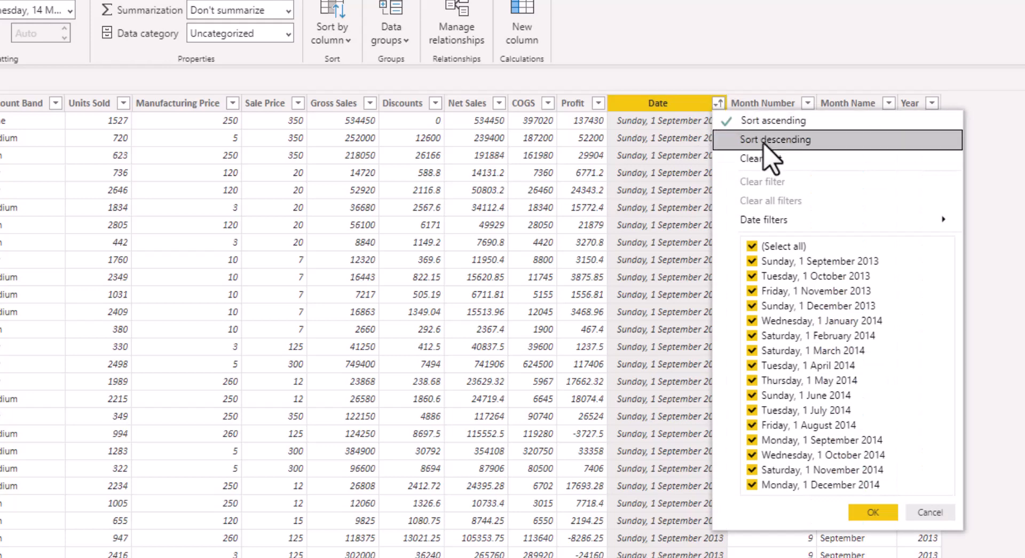
left_click(763, 140)
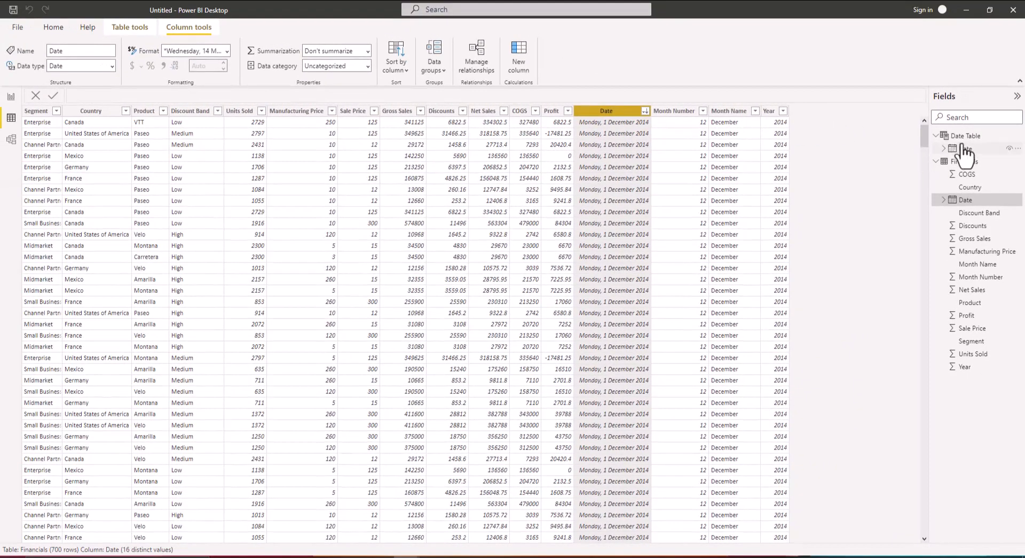
Set the data type of the Date Table's Date column to Date.
left_click(936, 137)
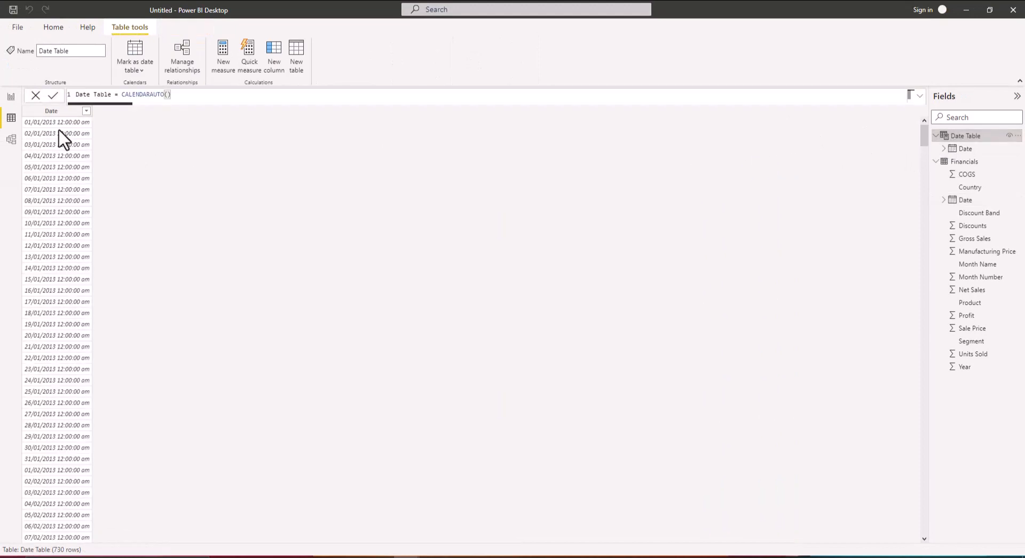
left_click(59, 113)
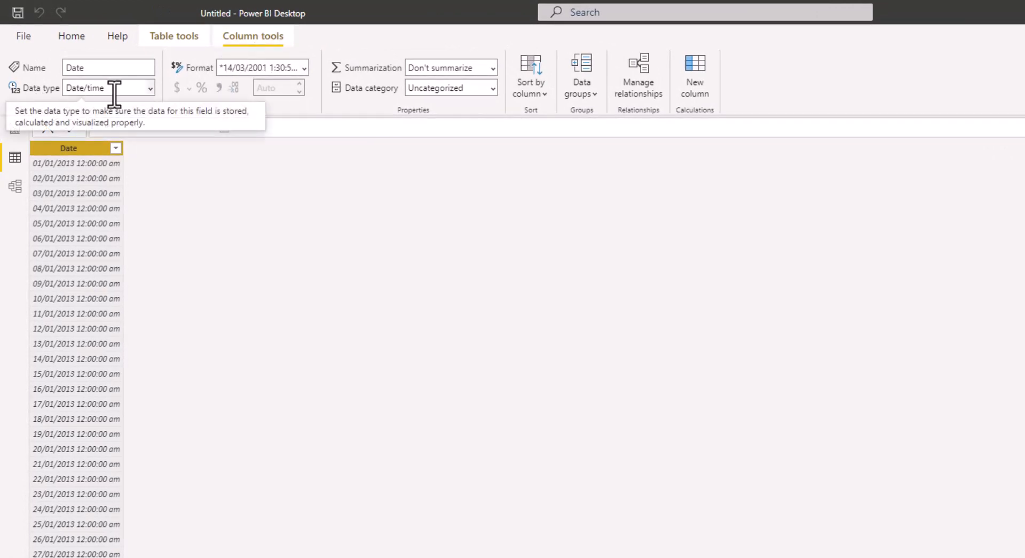
left_click(149, 88)
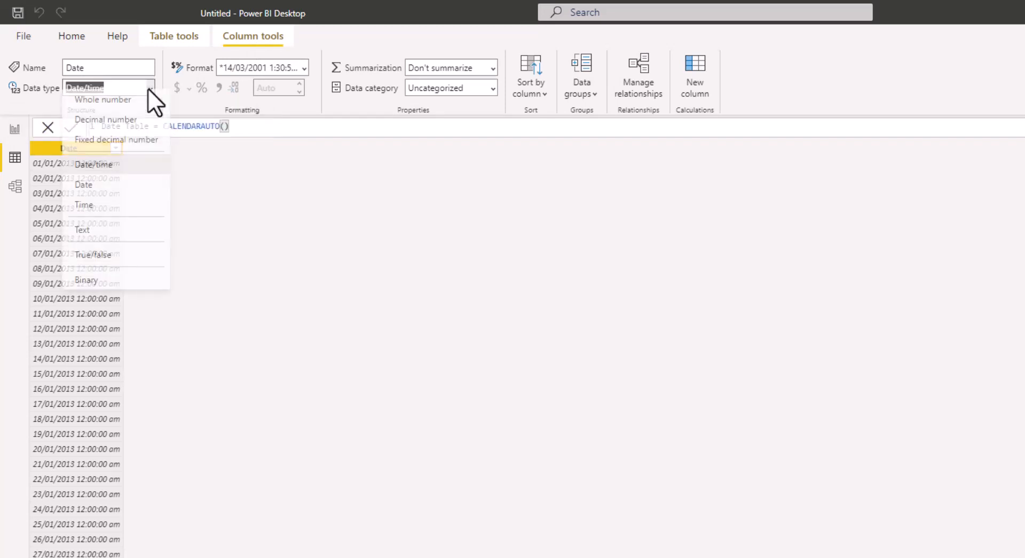
left_click(95, 191)
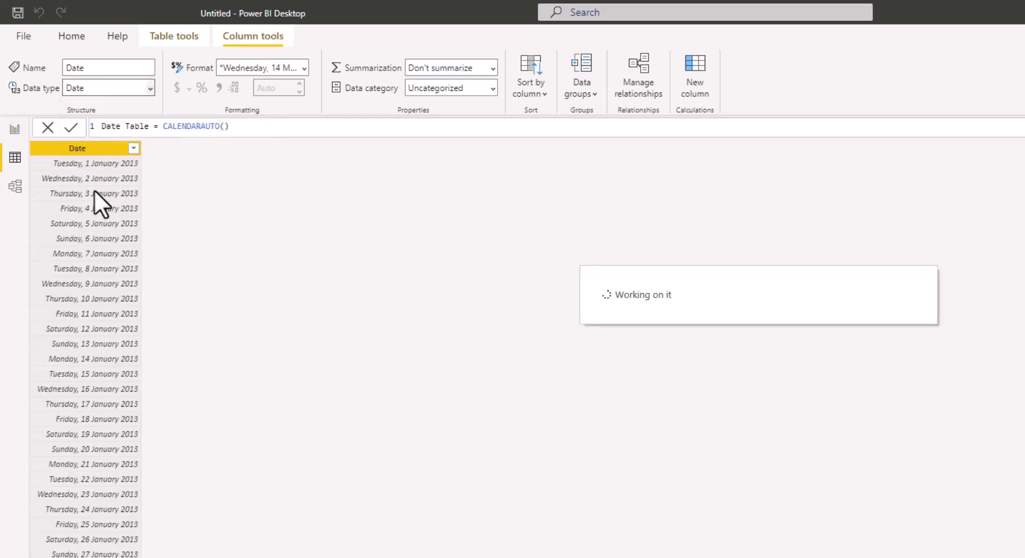
In the model diagram, place Date Table above Financials and relate the two tables through their Date fields.
left_click(18, 192)
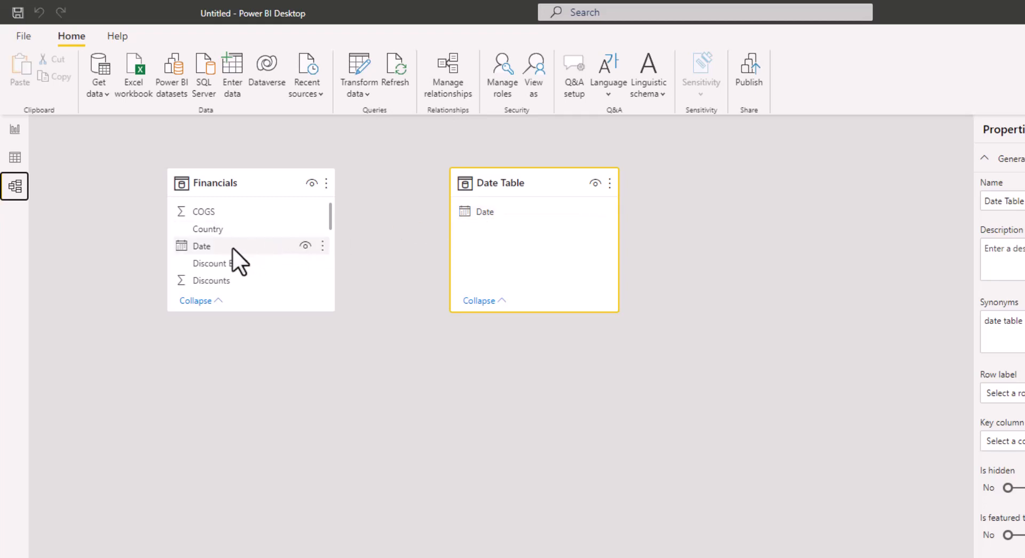
left_click_drag(247, 182, 359, 398)
left_click_drag(488, 177, 342, 166)
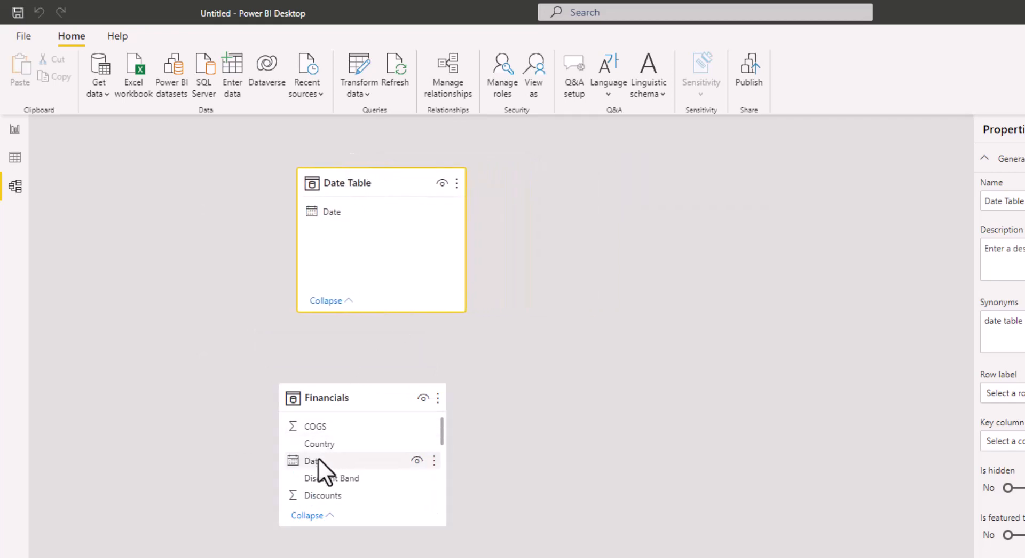
left_click_drag(318, 460, 344, 215)
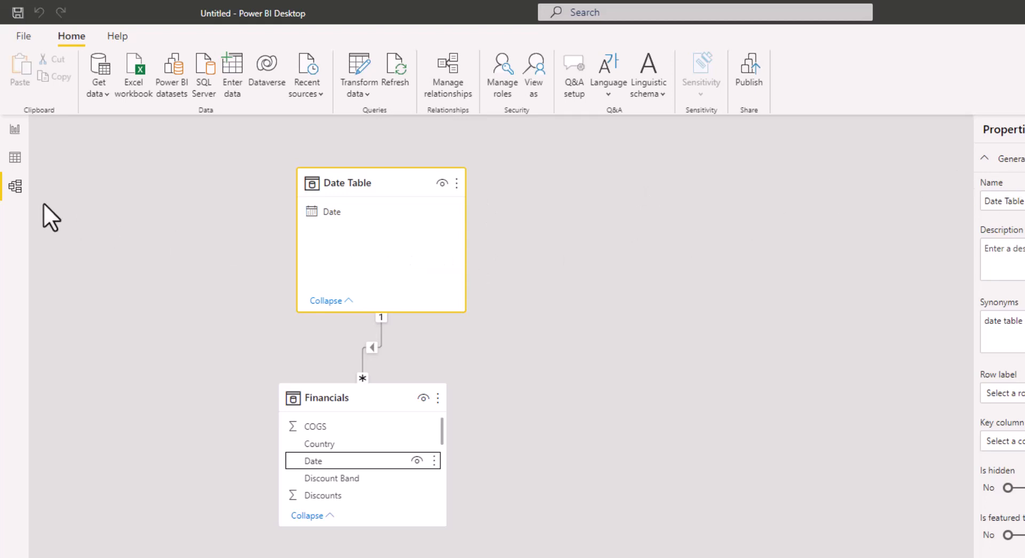
In the Date Table formula, insert blank lines before CALENDARAUTO() and start an ADDCOLUMNS( call on the third line.
left_click(15, 161)
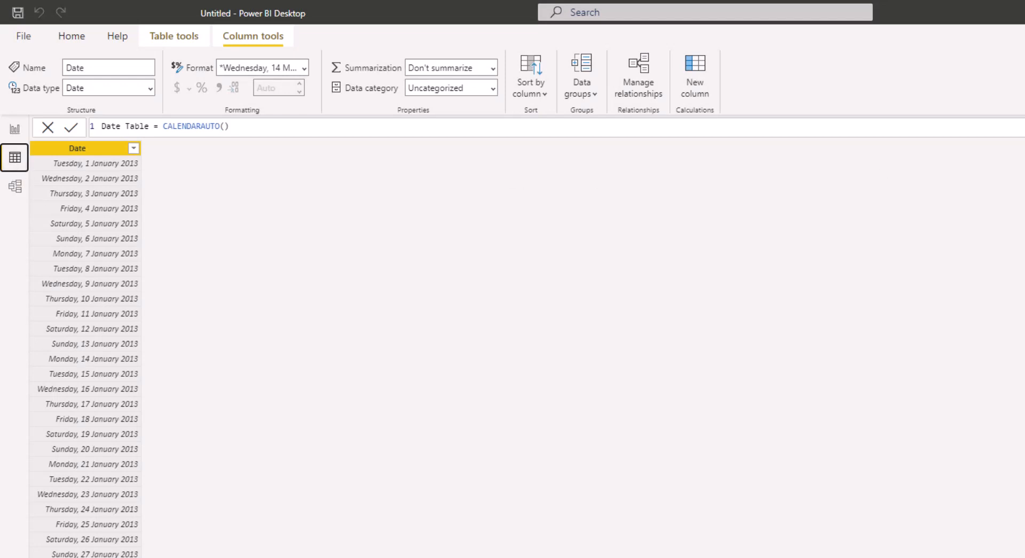
left_click(167, 129)
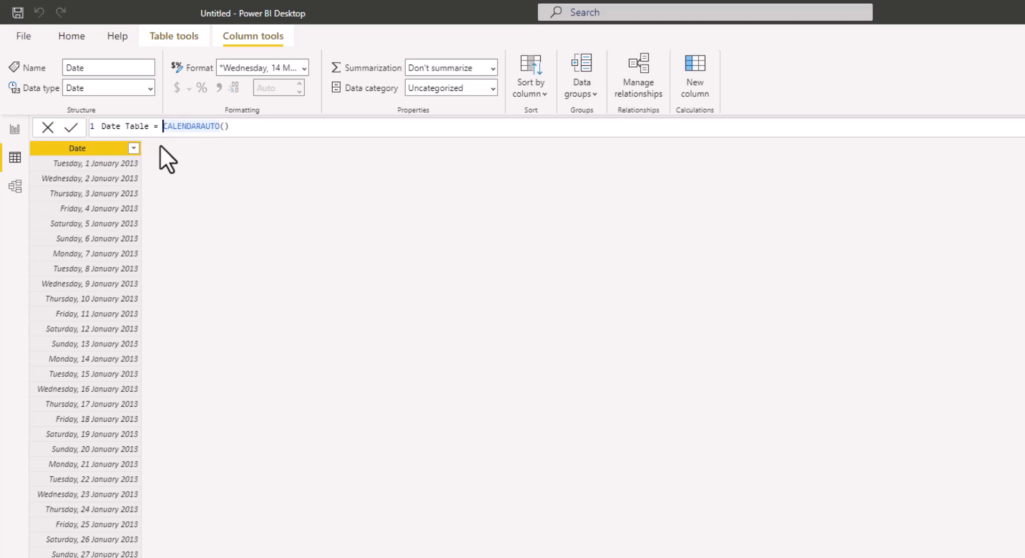
key("shift+Return")
key("shift+Return")
key("shift+Return")
key("shift+Return")
key("shift+Return")
left_click(121, 150)
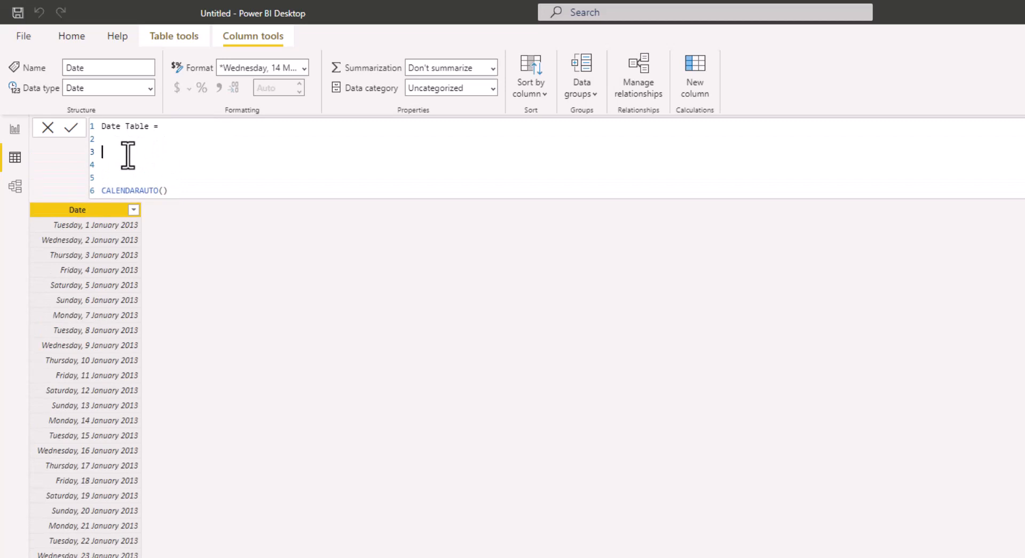
type("addcolu")
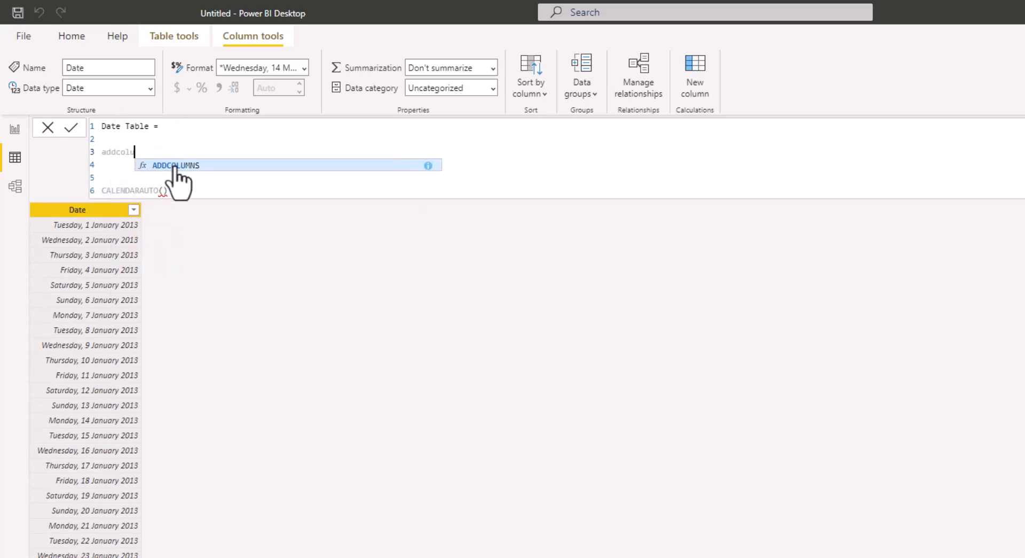
left_click(176, 166)
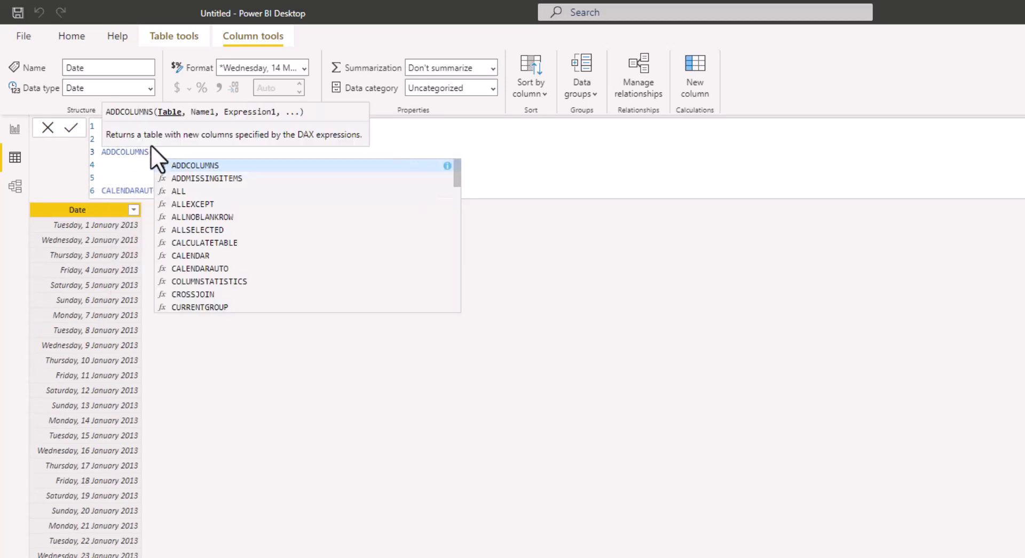
type("(")
Pull CALENDARAUTO() up directly behind the ADDCOLUMNS opening parenthesis as its table argument and follow it with a comma.
left_click(104, 189)
left_click_drag(104, 190, 189, 188)
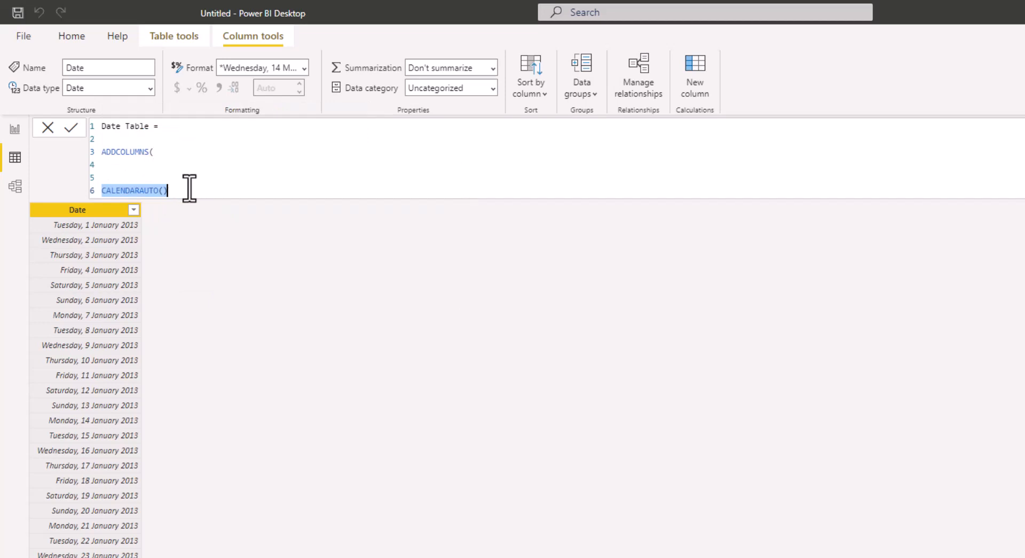
left_click(104, 191)
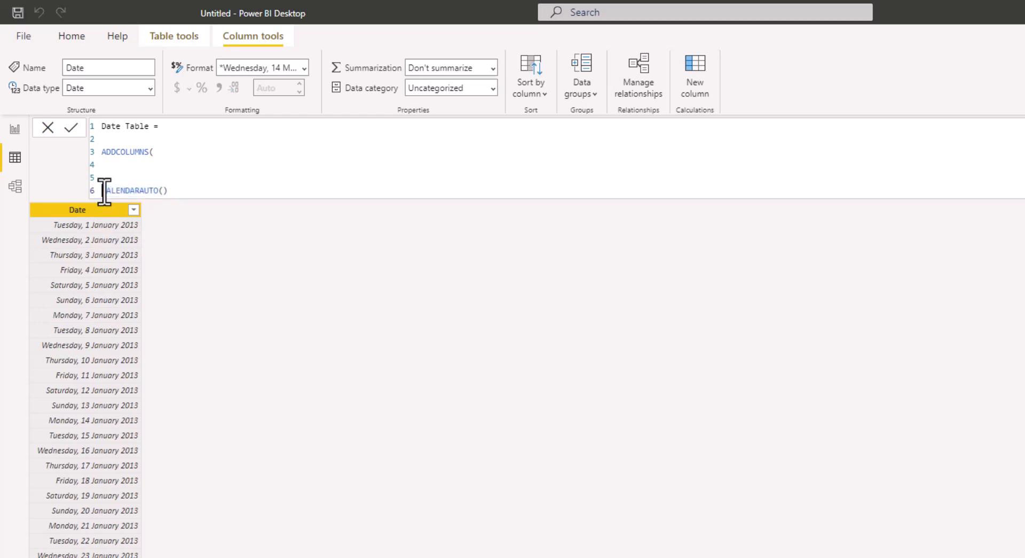
key("BackSpace")
key("BackSpace")
key("BackSpace")
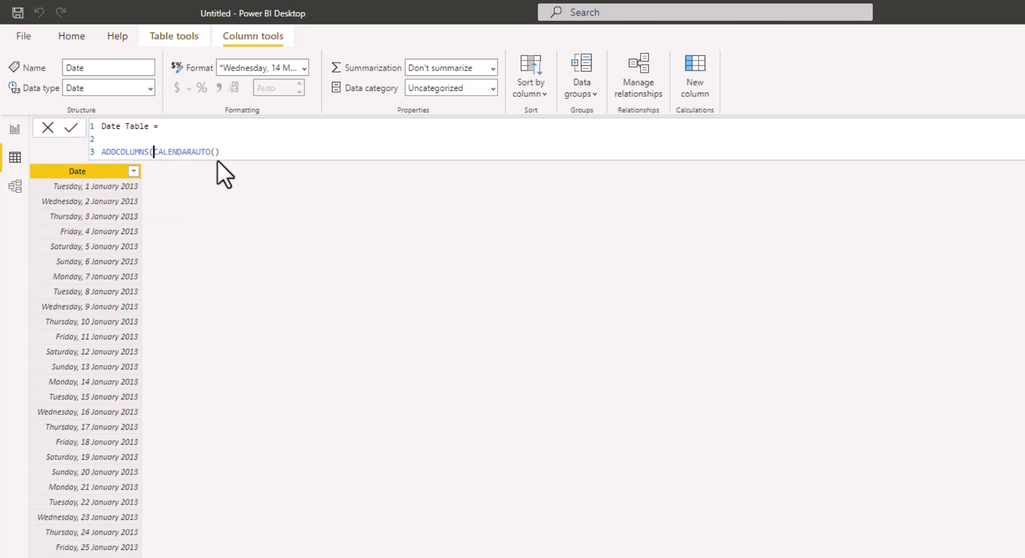
left_click(229, 152)
type(",")
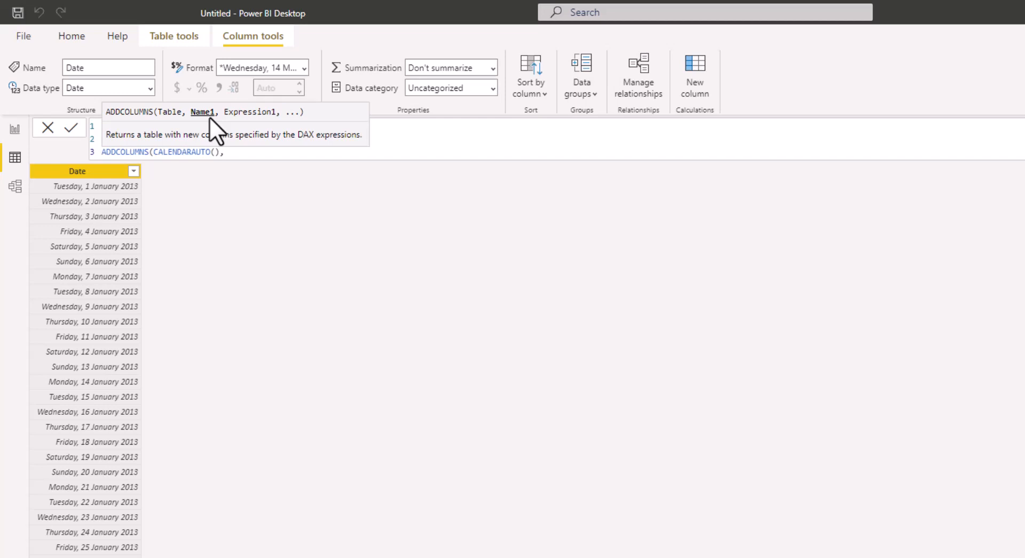
Add a "Month No" column computed as MONTH([Date]) on a new line, close ADDCOLUMNS, and commit the formula.
key("shift+Return")
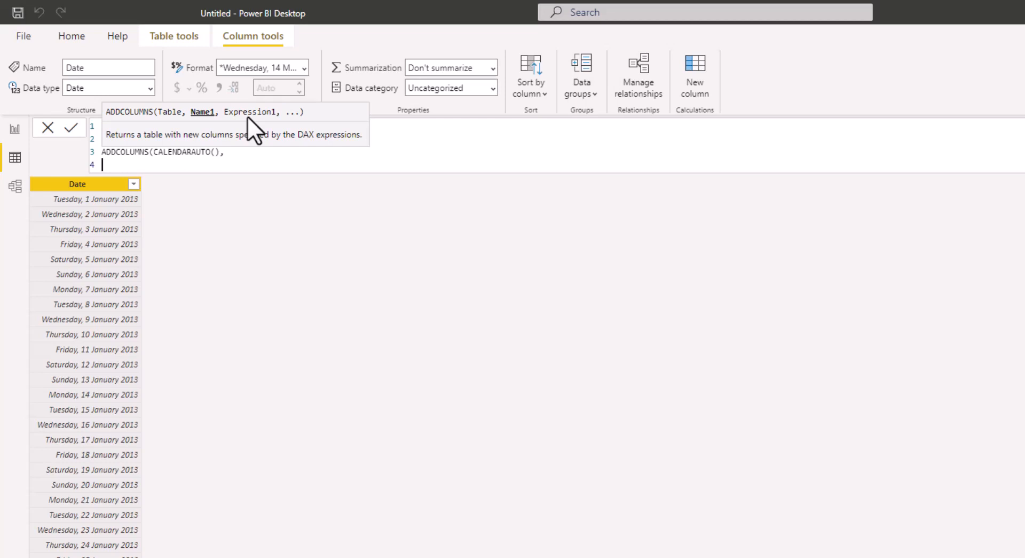
type("\"Month No\",")
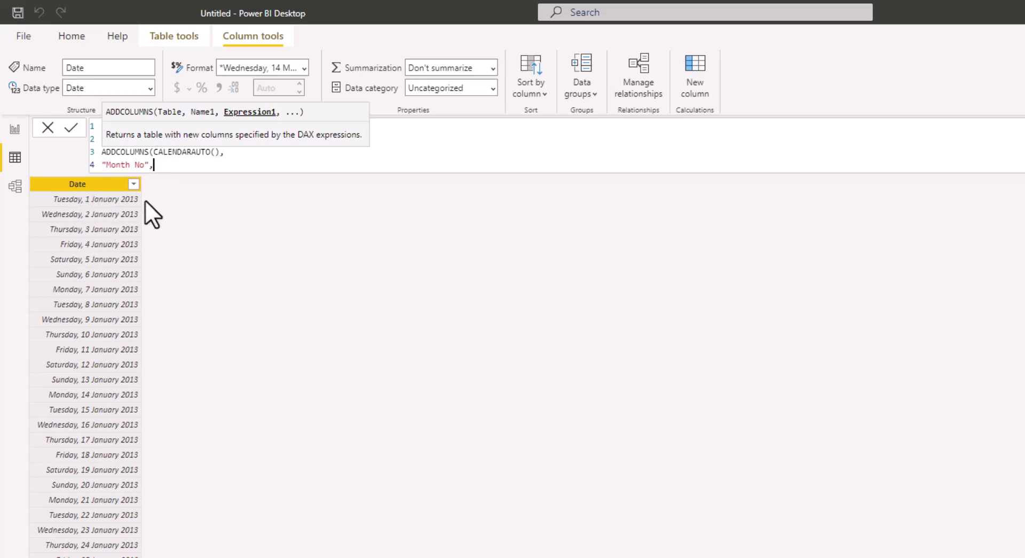
type("month")
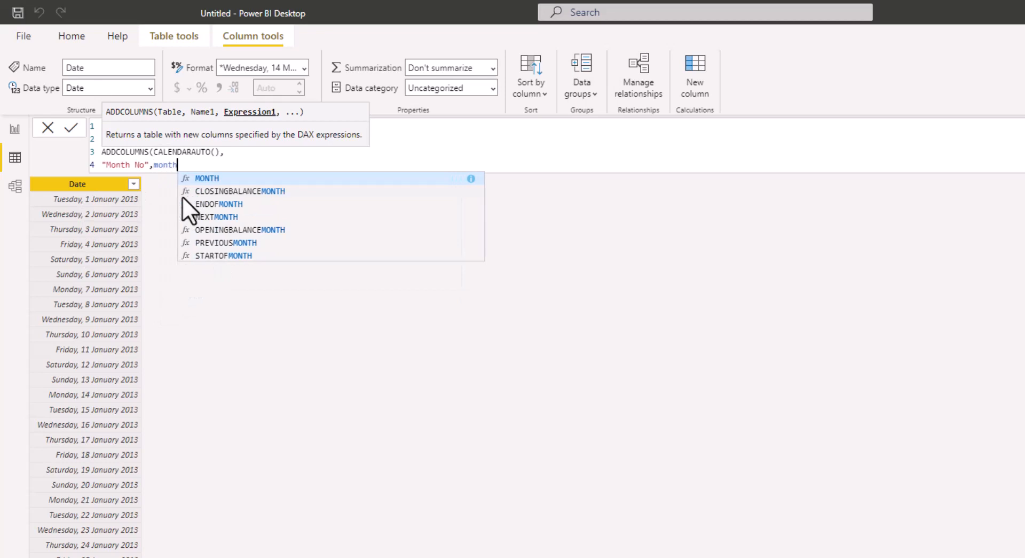
left_click(209, 177)
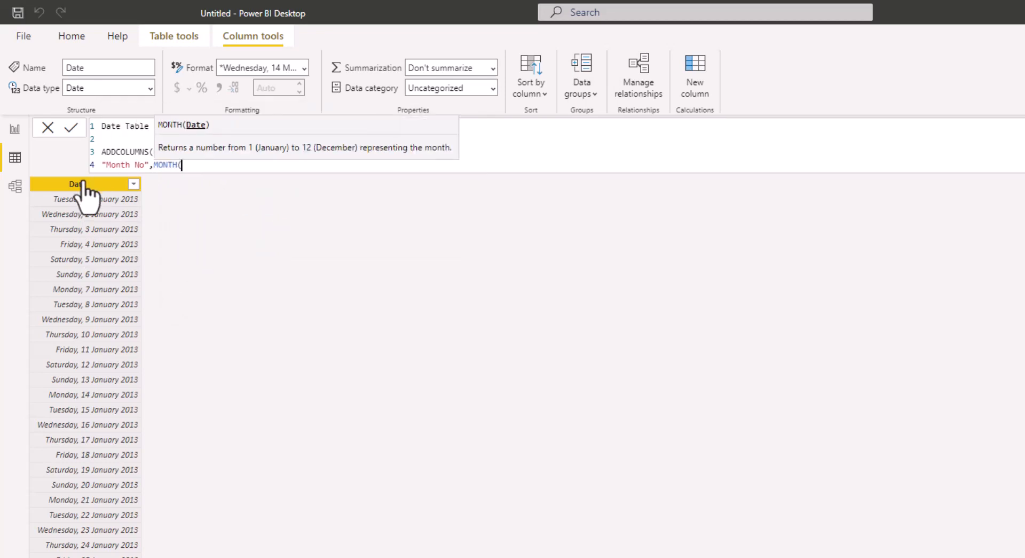
type("[")
left_click(219, 178)
type(")")
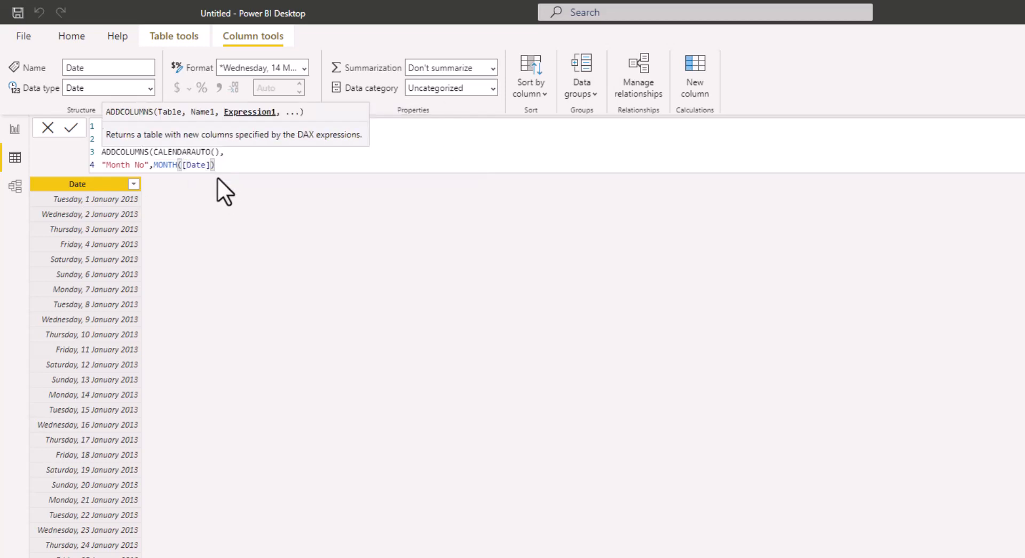
key("shift+Return")
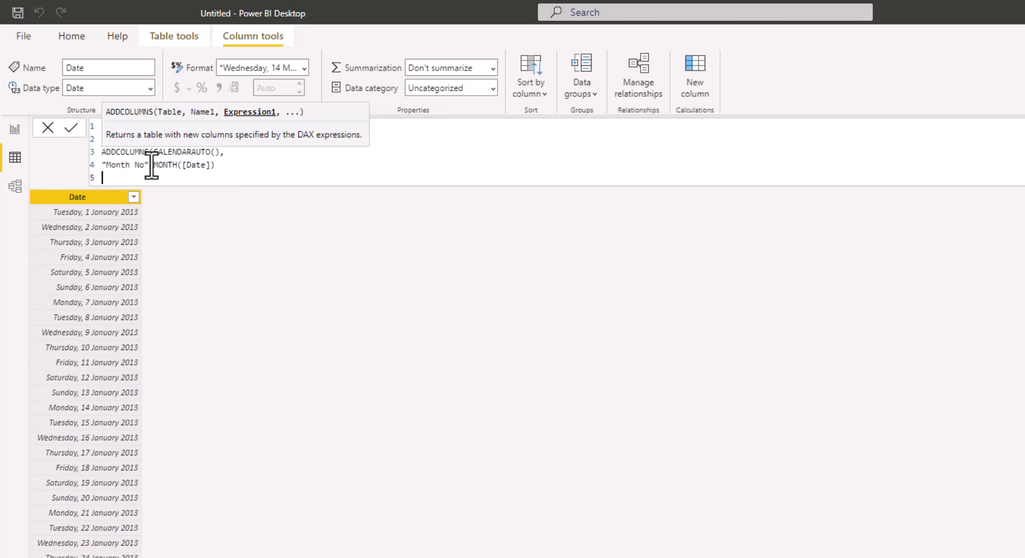
type(")")
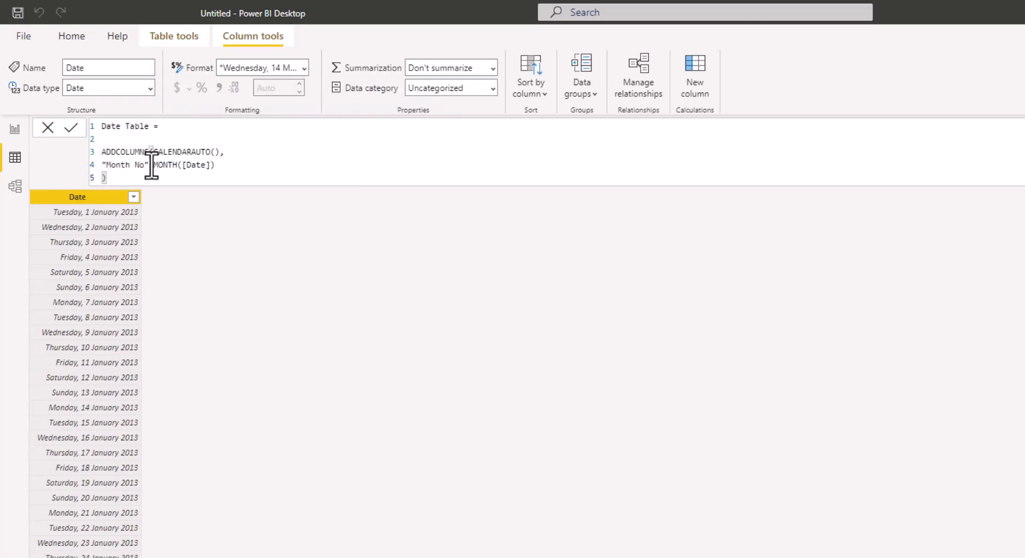
key("Return")
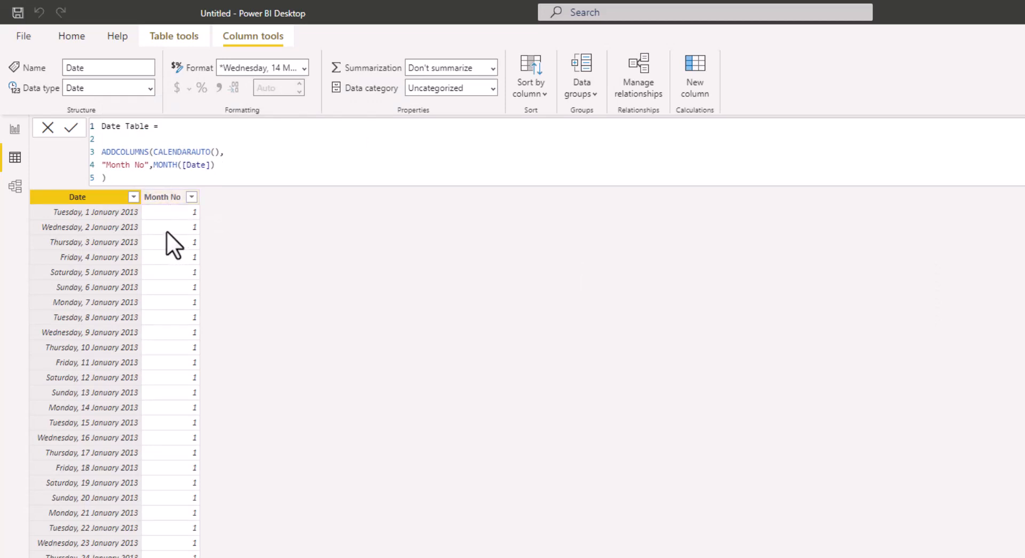
Continue the ADDCOLUMNS formula after the Month No expression with a new line naming a "Month Name" column.
left_click(224, 169)
type(",")
key("Return")
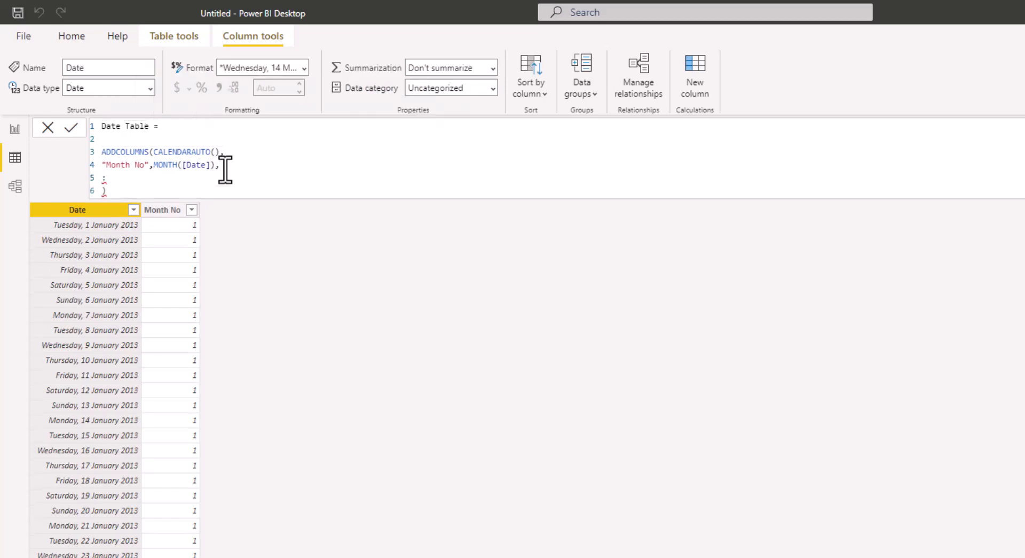
type("\"")
type("Mln")
key("BackSpace")
key("BackSpace")
type("onth Name\",")
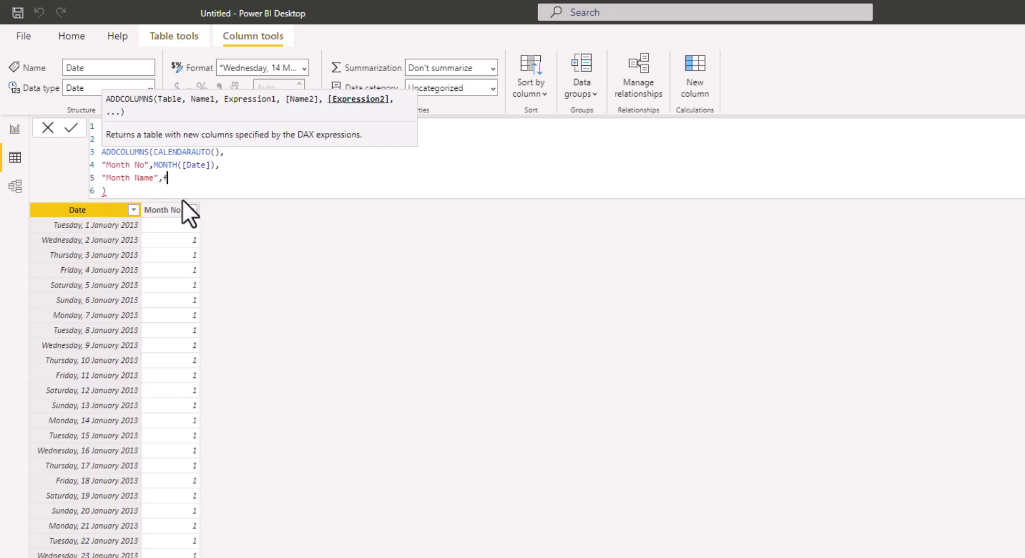
Compute Month Name with FORMAT([Date],"MMM") and commit, then change the format code to "MMMM" for full month names and commit again.
type("forma")
left_click(213, 192)
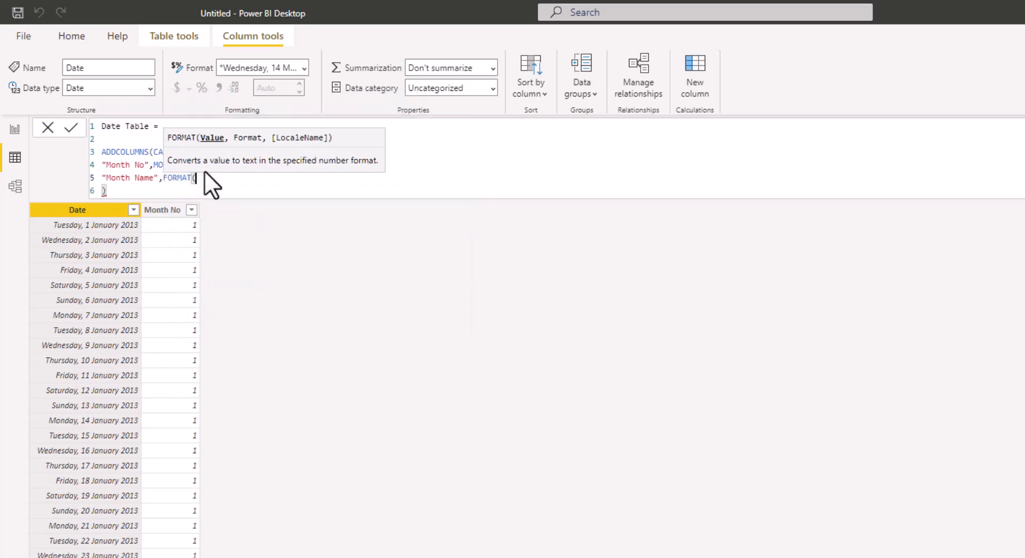
type("[")
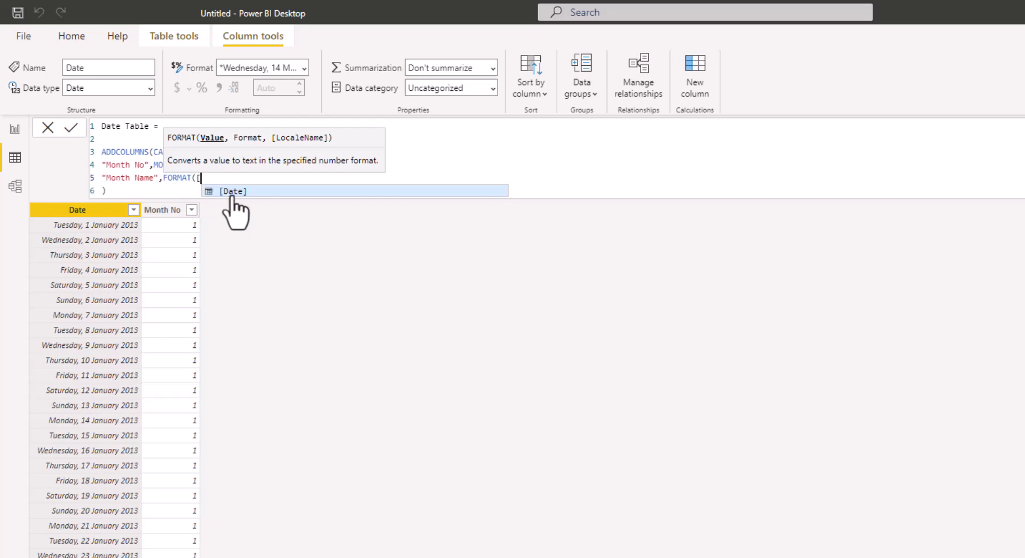
left_click(232, 196)
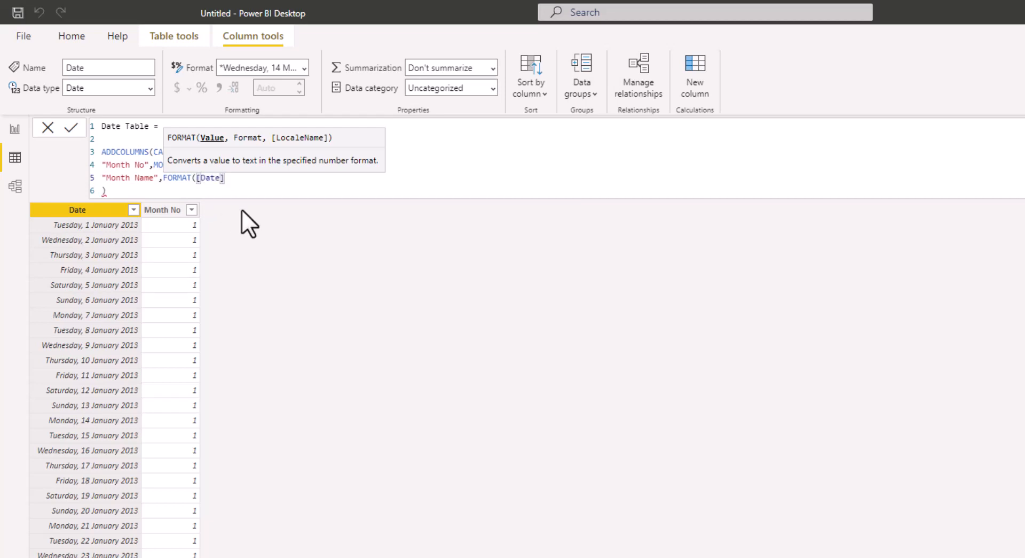
type(",")
type("\"MMM\")")
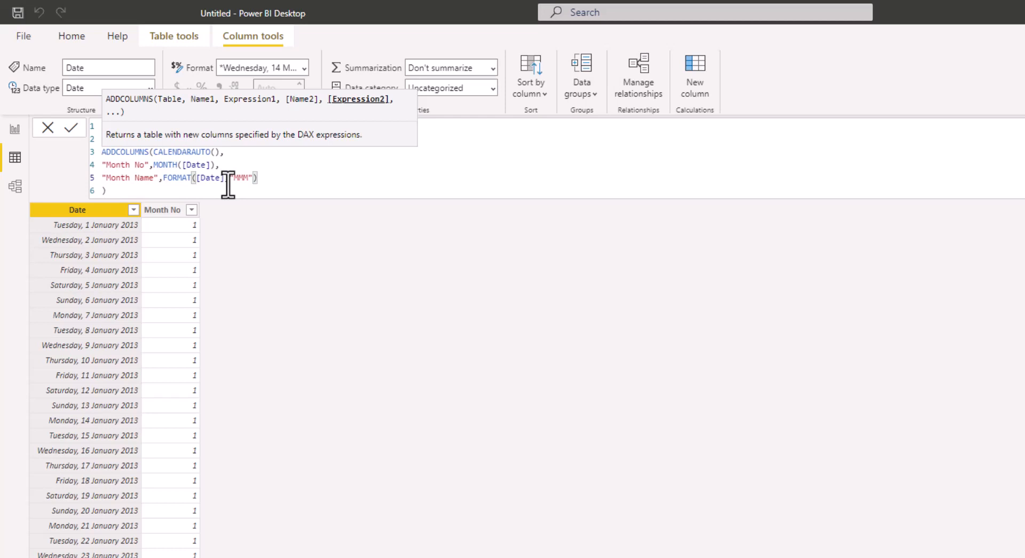
key("Return")
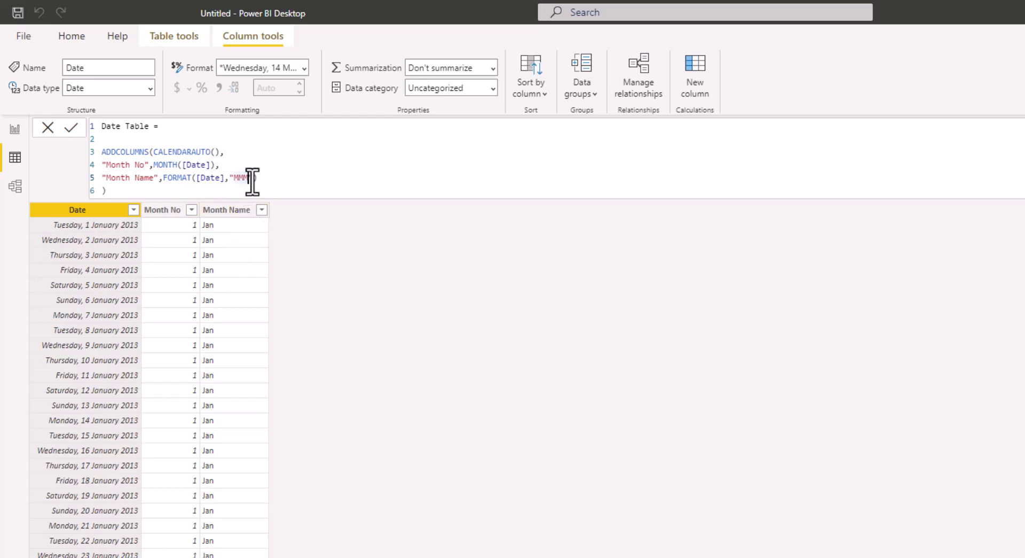
type("M")
key("Return")
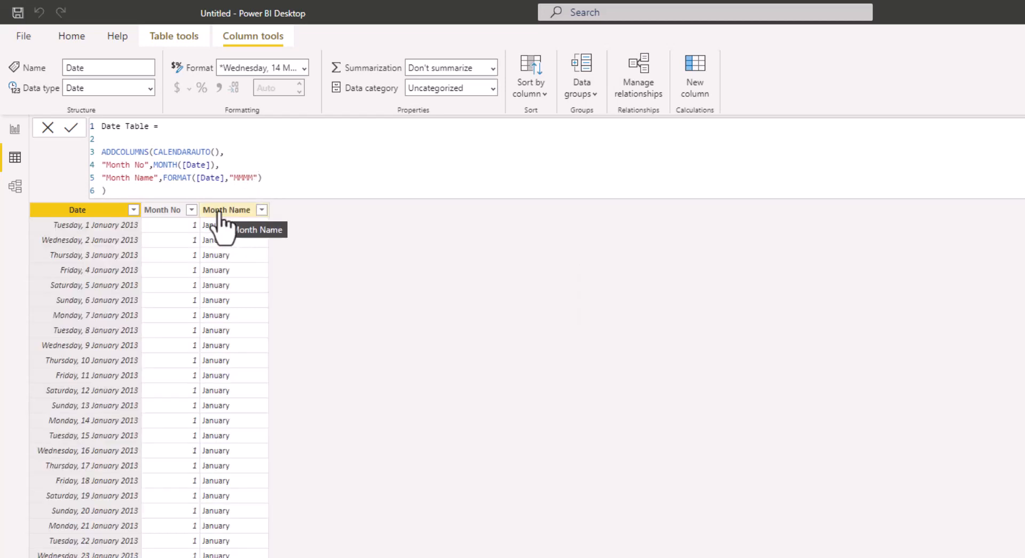
Add a "Year" column computed as YEAR([Date]) below Month Name, commit the formula, and return to the model diagram.
left_click(272, 181)
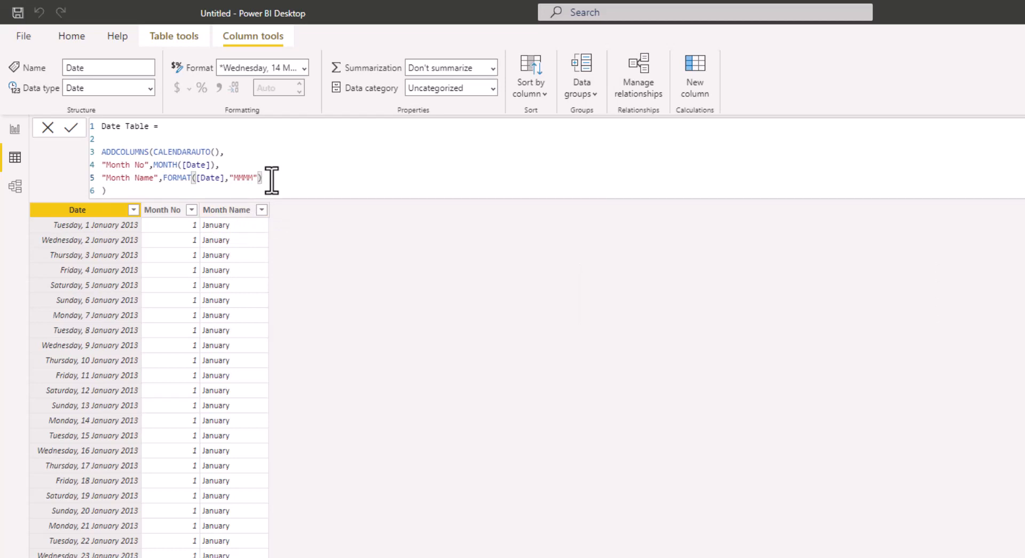
type(",")
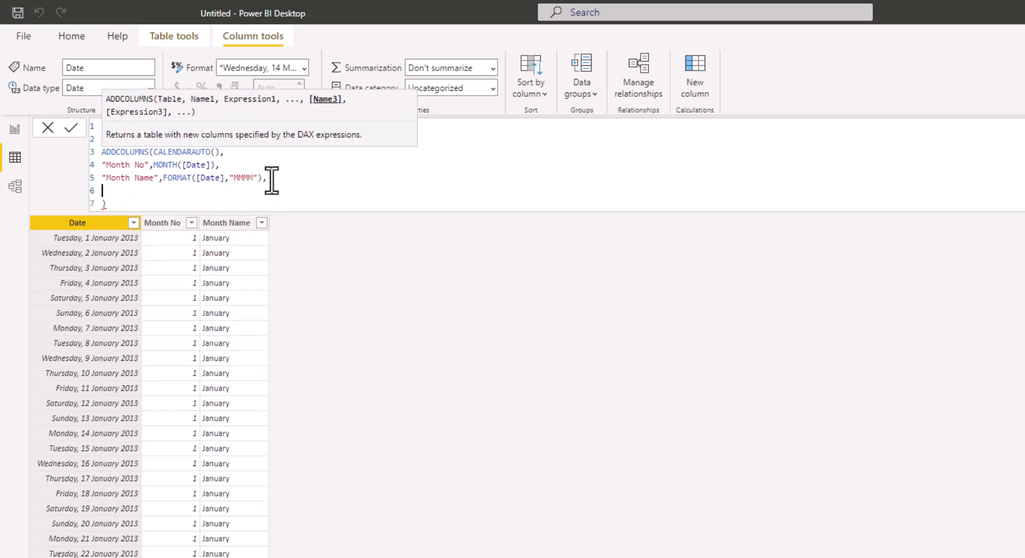
key("shift+Return")
type("\"Year\",")
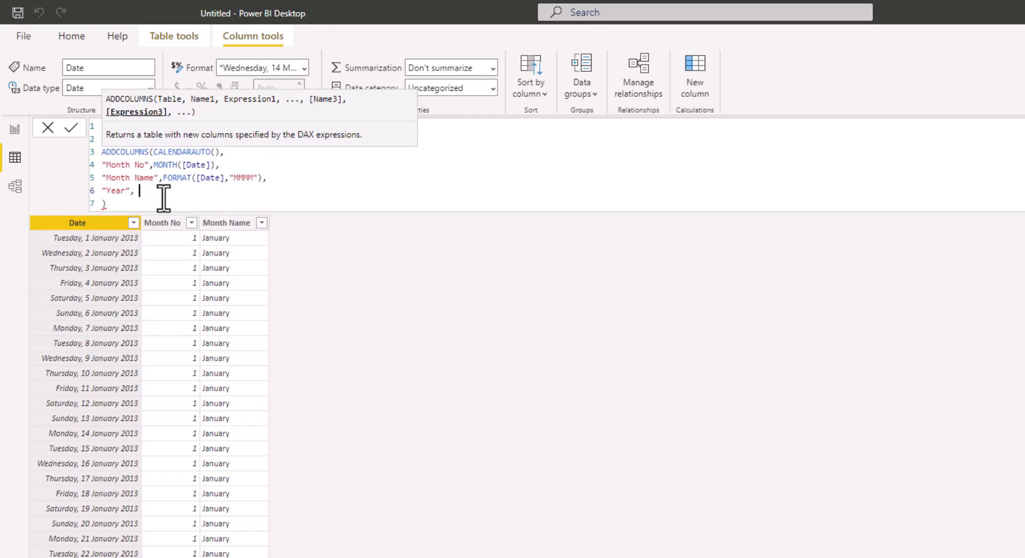
type("year")
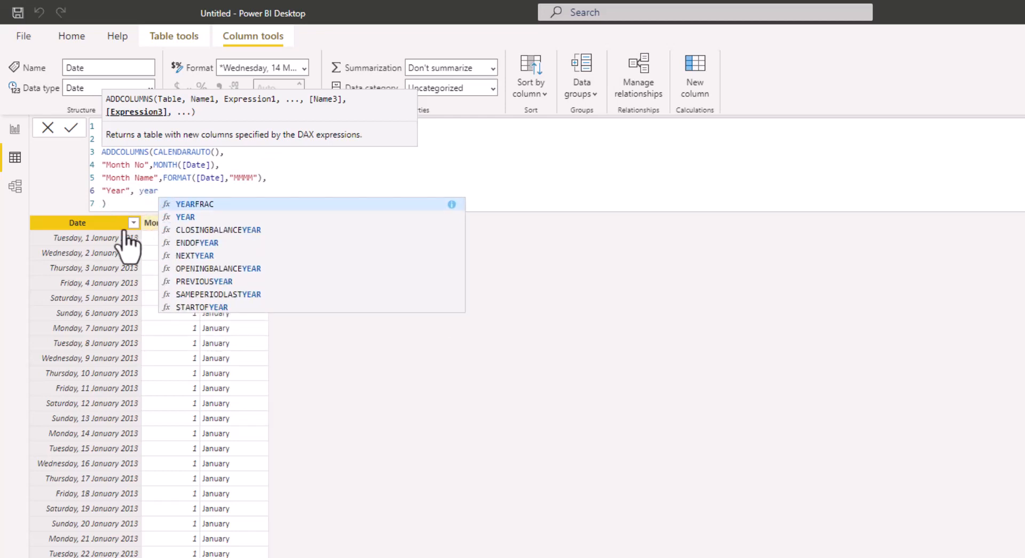
left_click(182, 218)
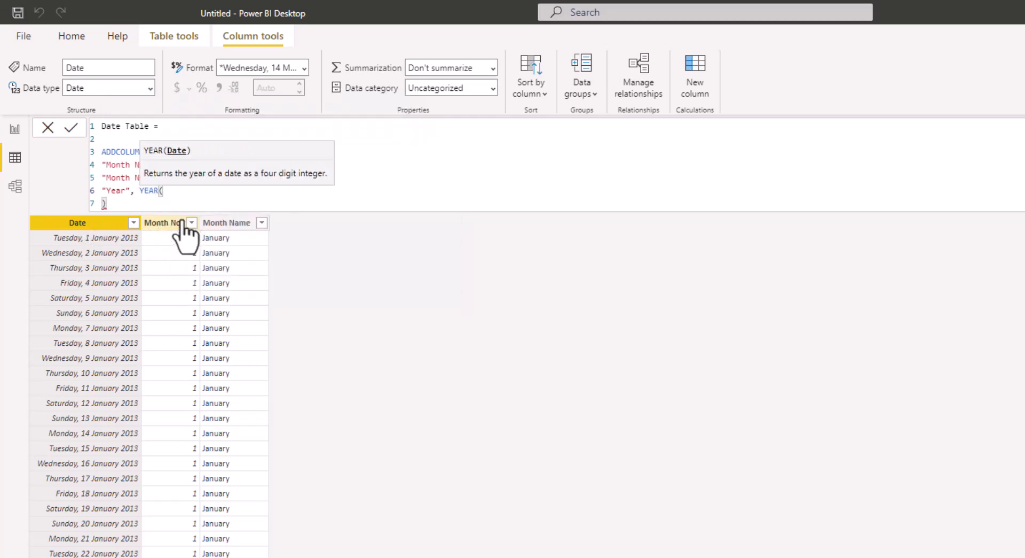
type("[")
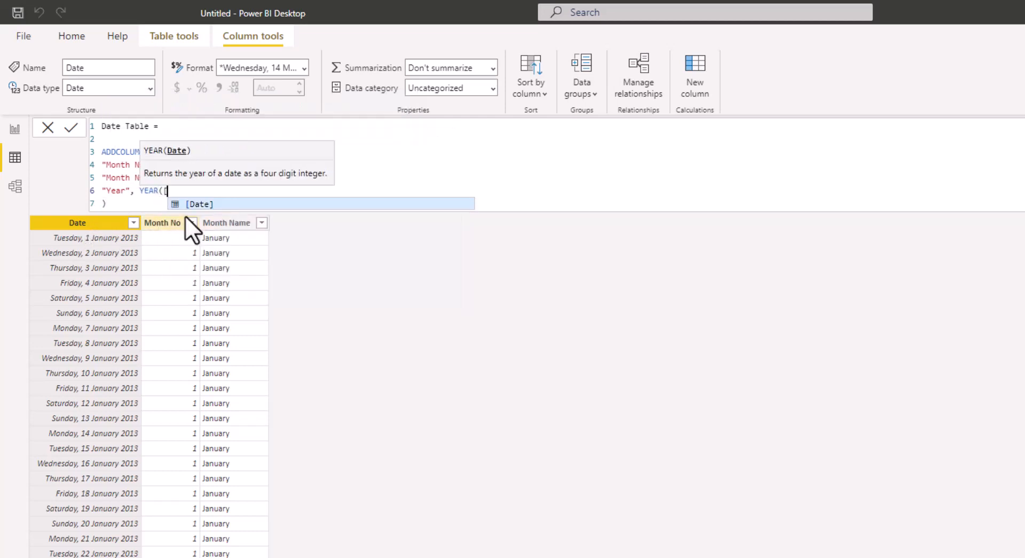
left_click(198, 204)
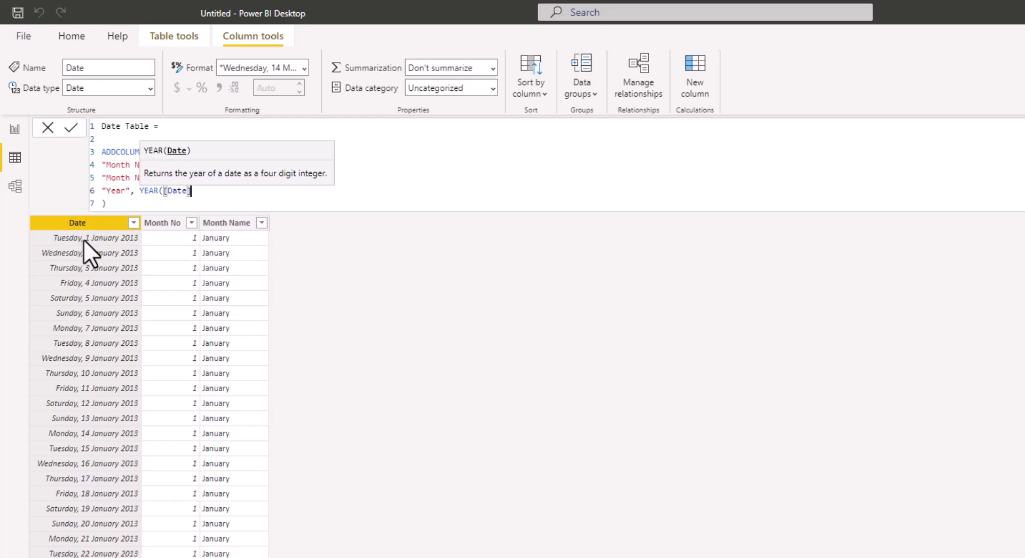
type(")")
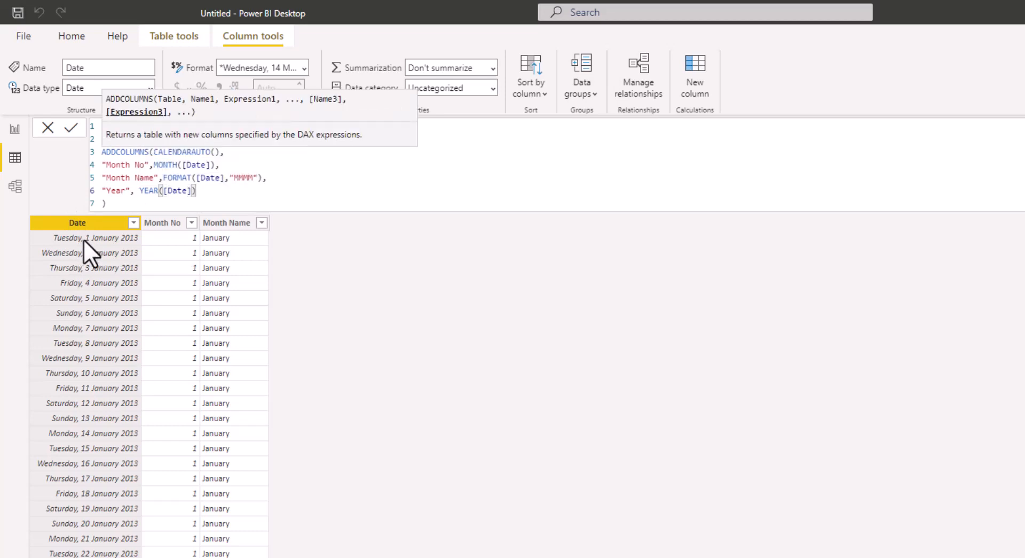
key("Return")
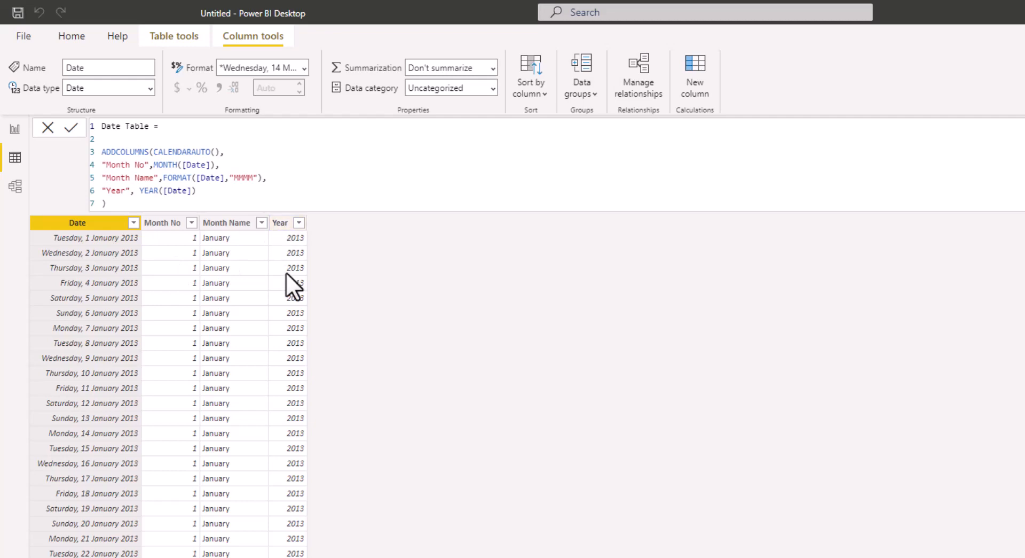
left_click(15, 187)
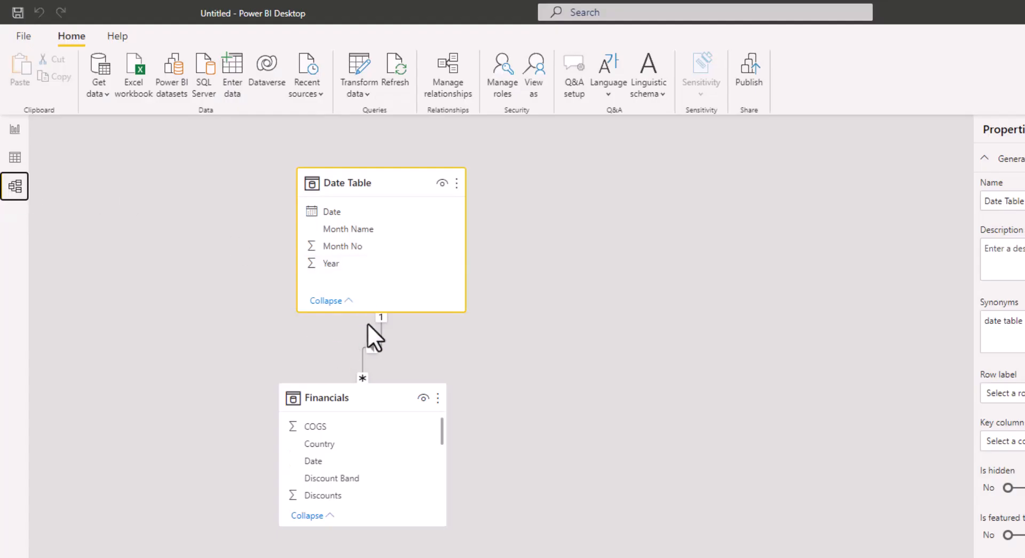